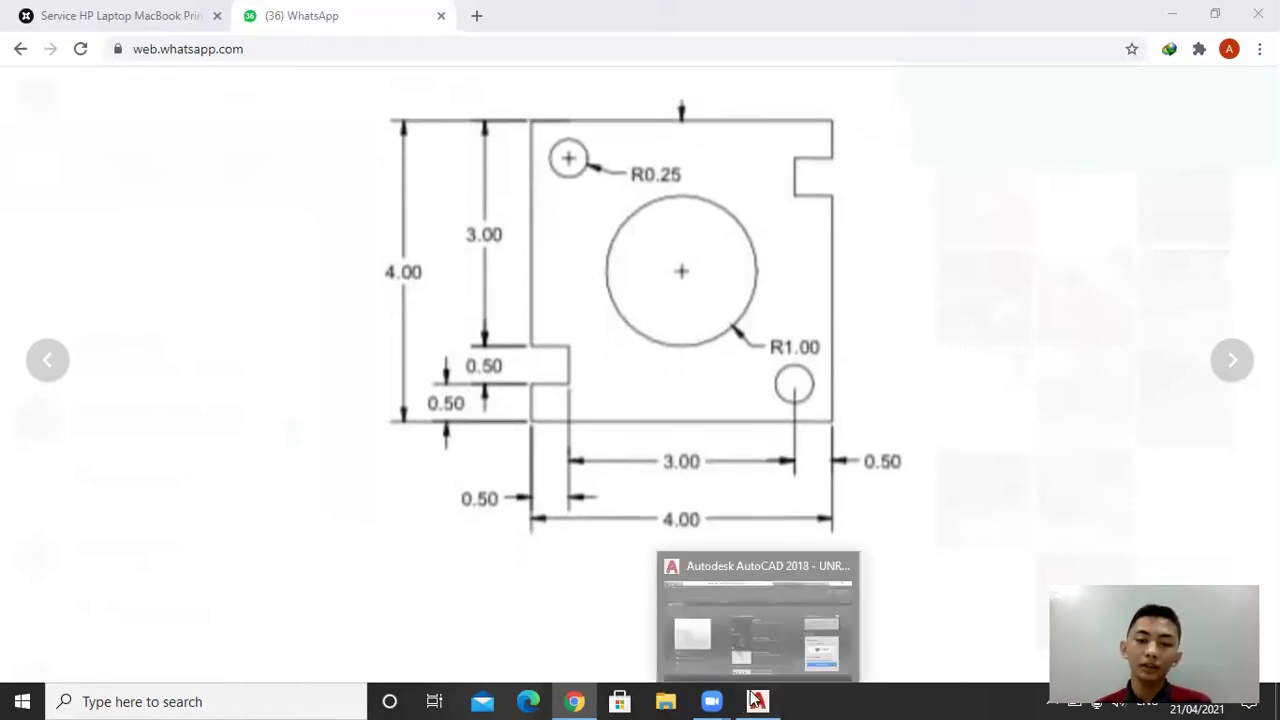
- Switch to AutoCAD, start a new drawing and set its decimal length units to 0.00 precision
key(alt+Tab)
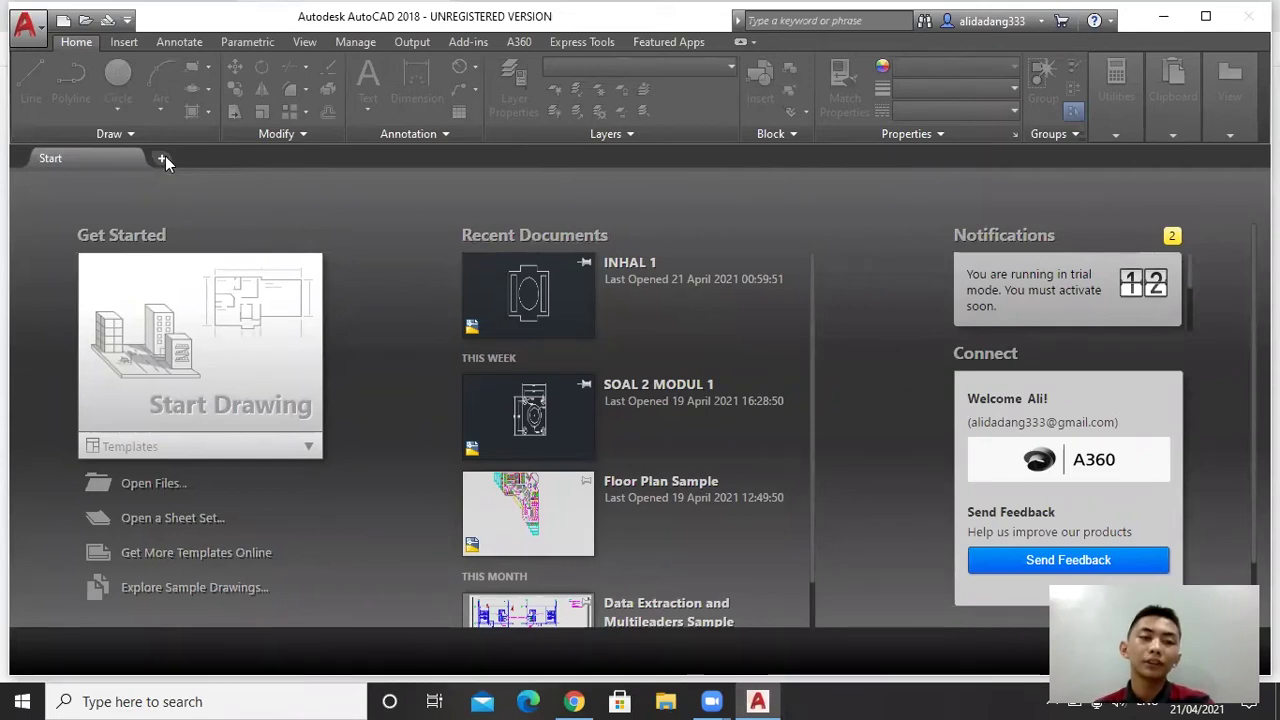
click(162, 159)
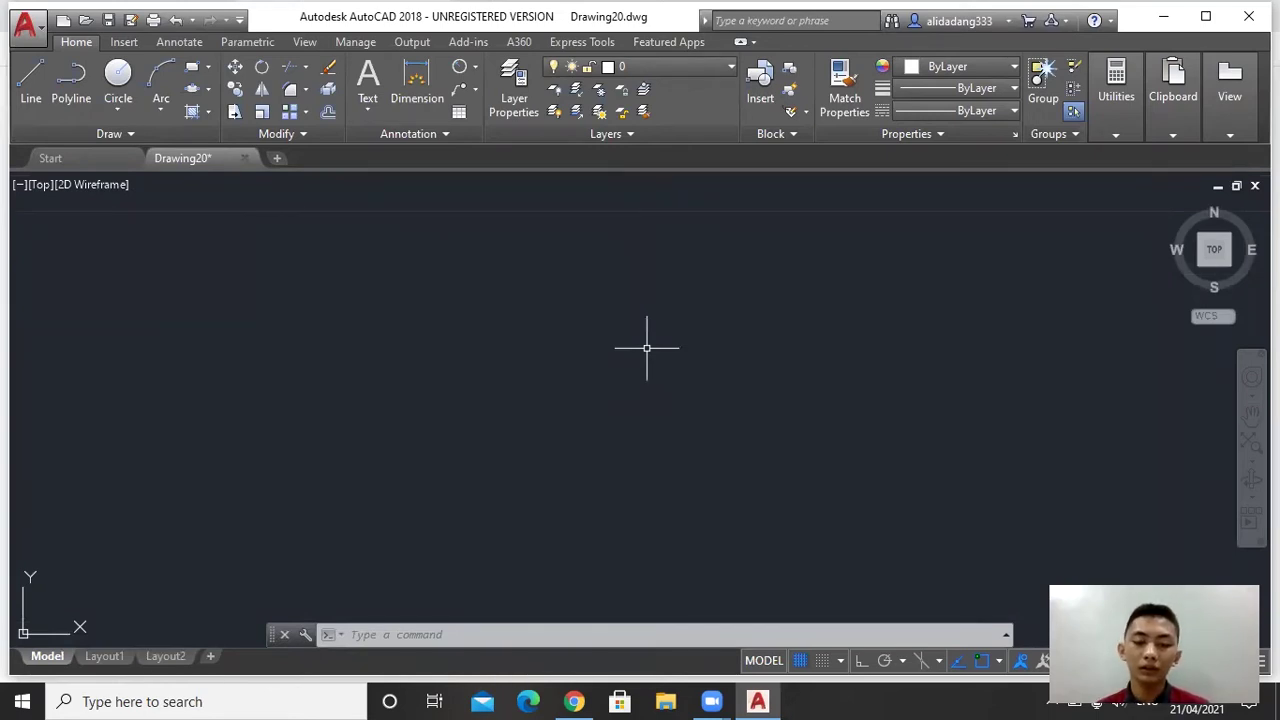
text(UN)
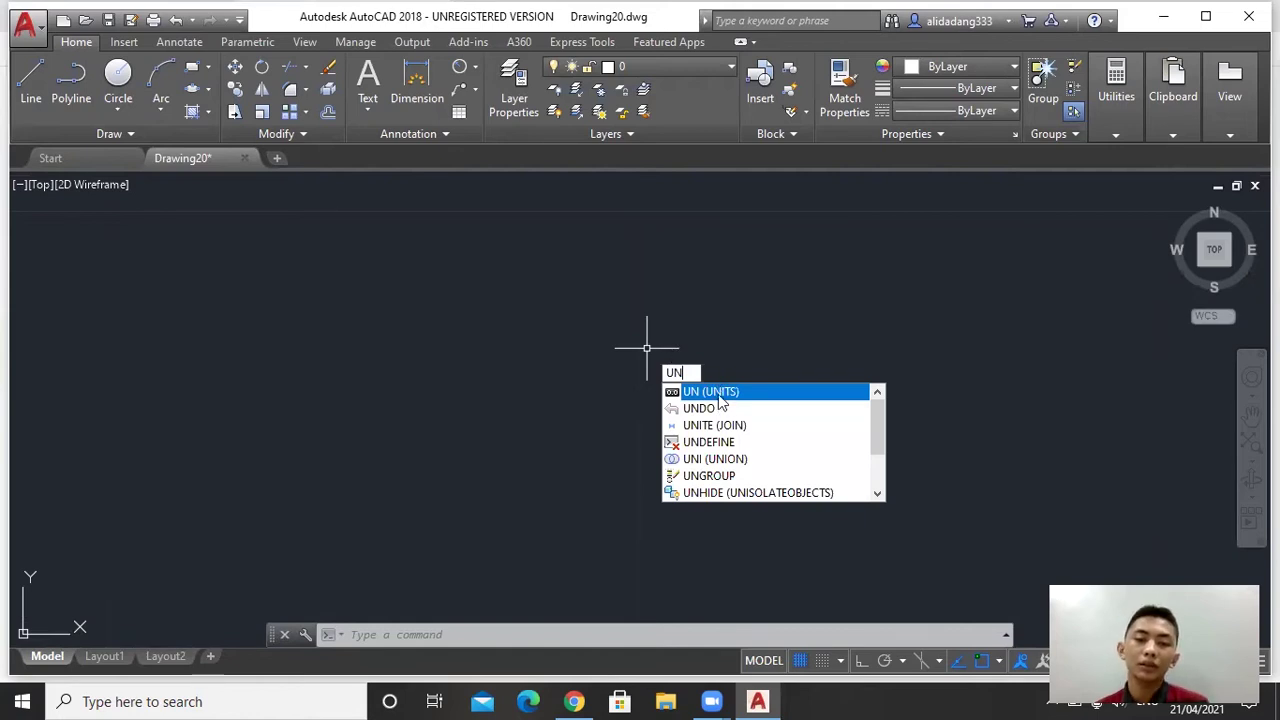
key(Return)
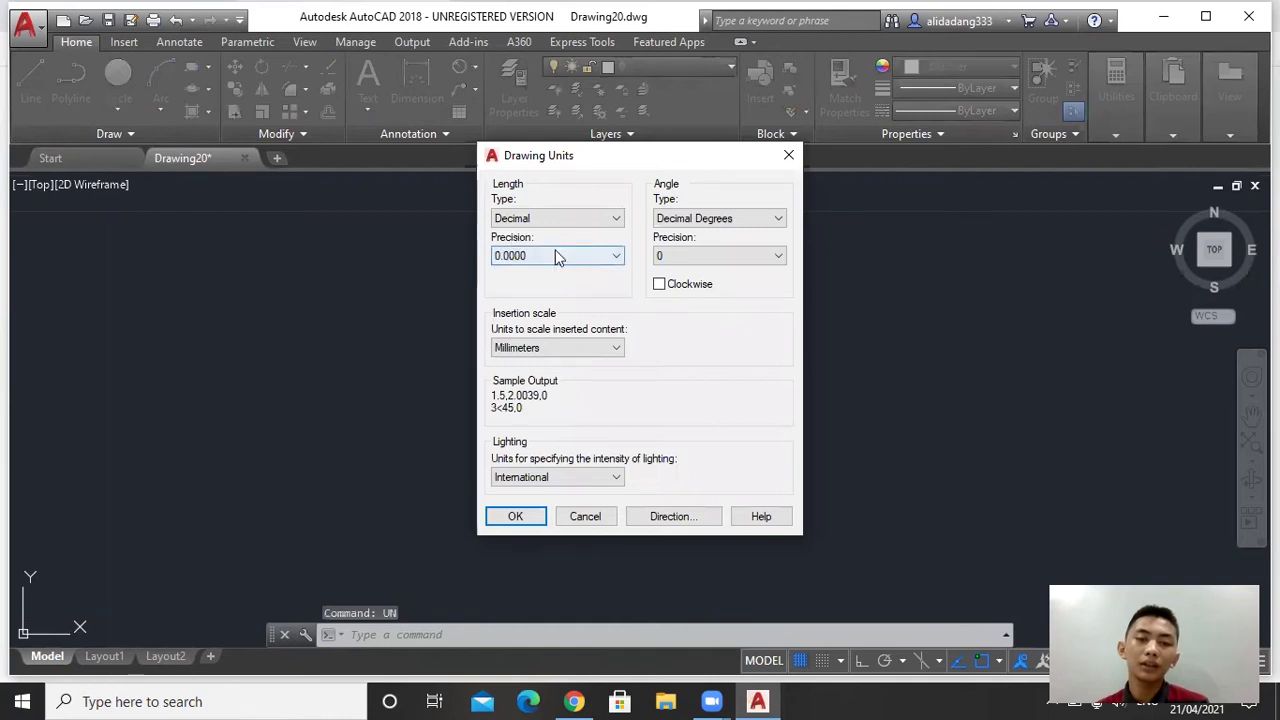
click(617, 257)
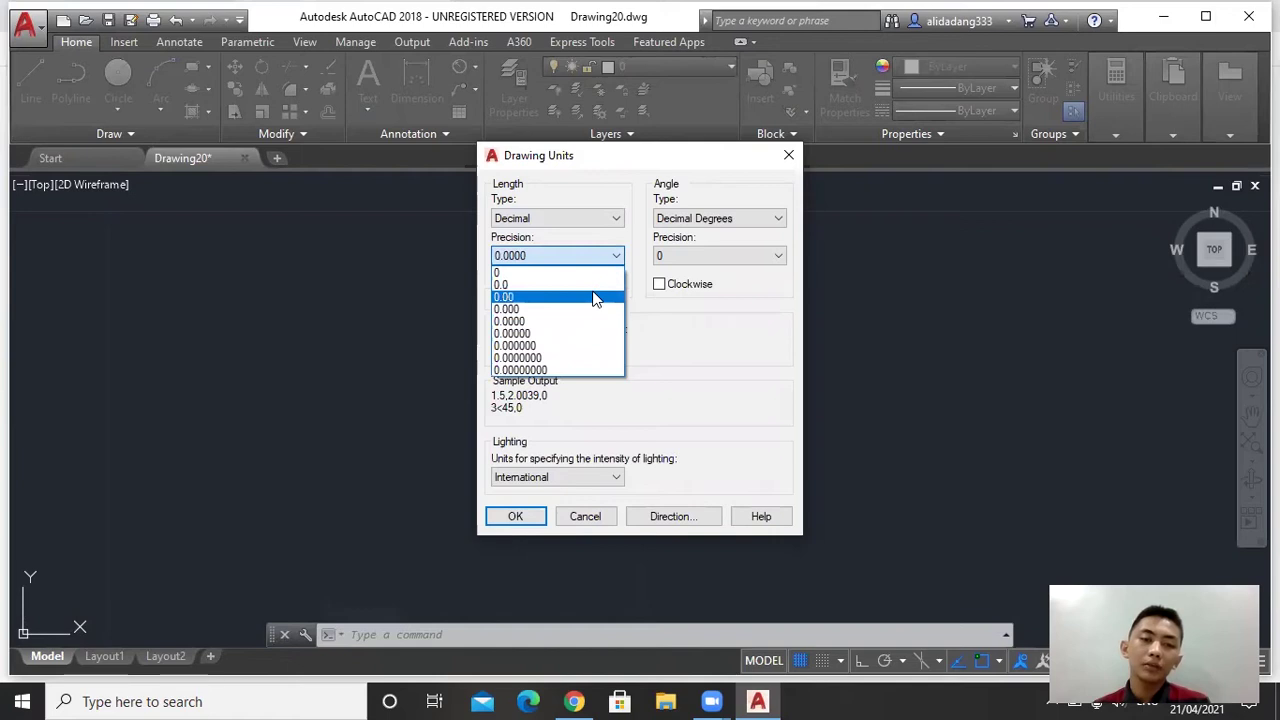
key(Up)
key(Down)
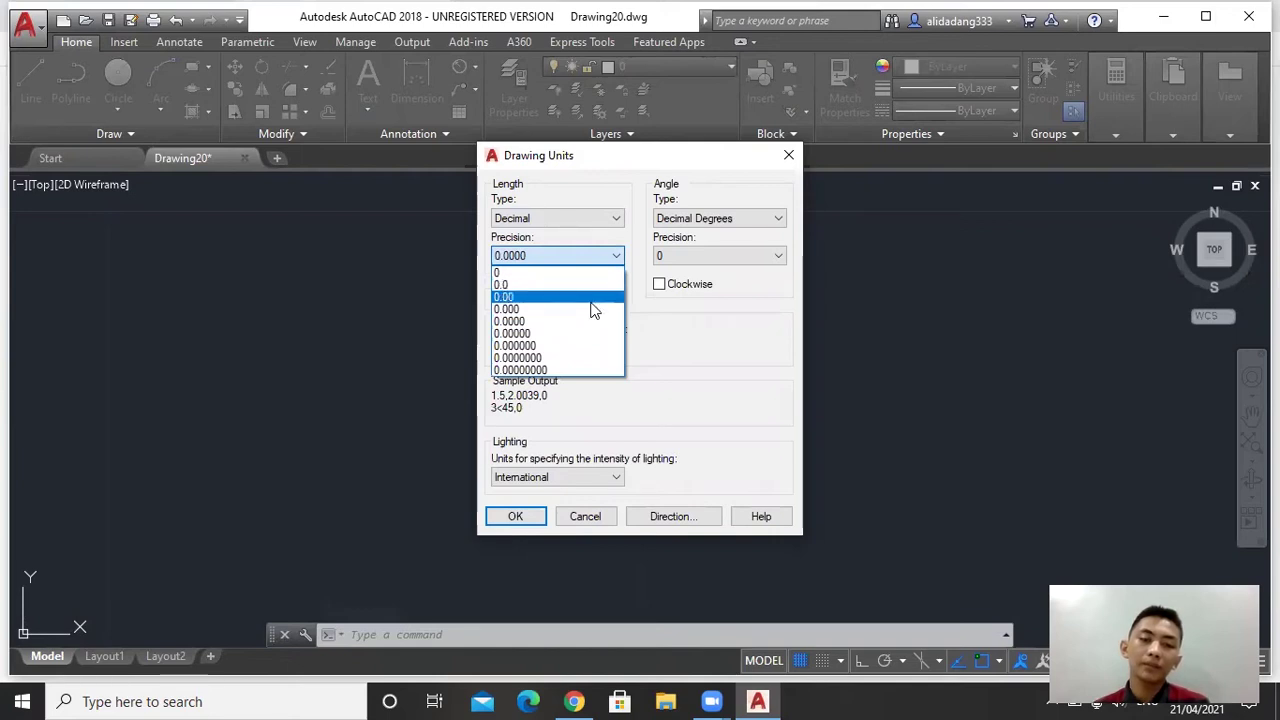
key(Return)
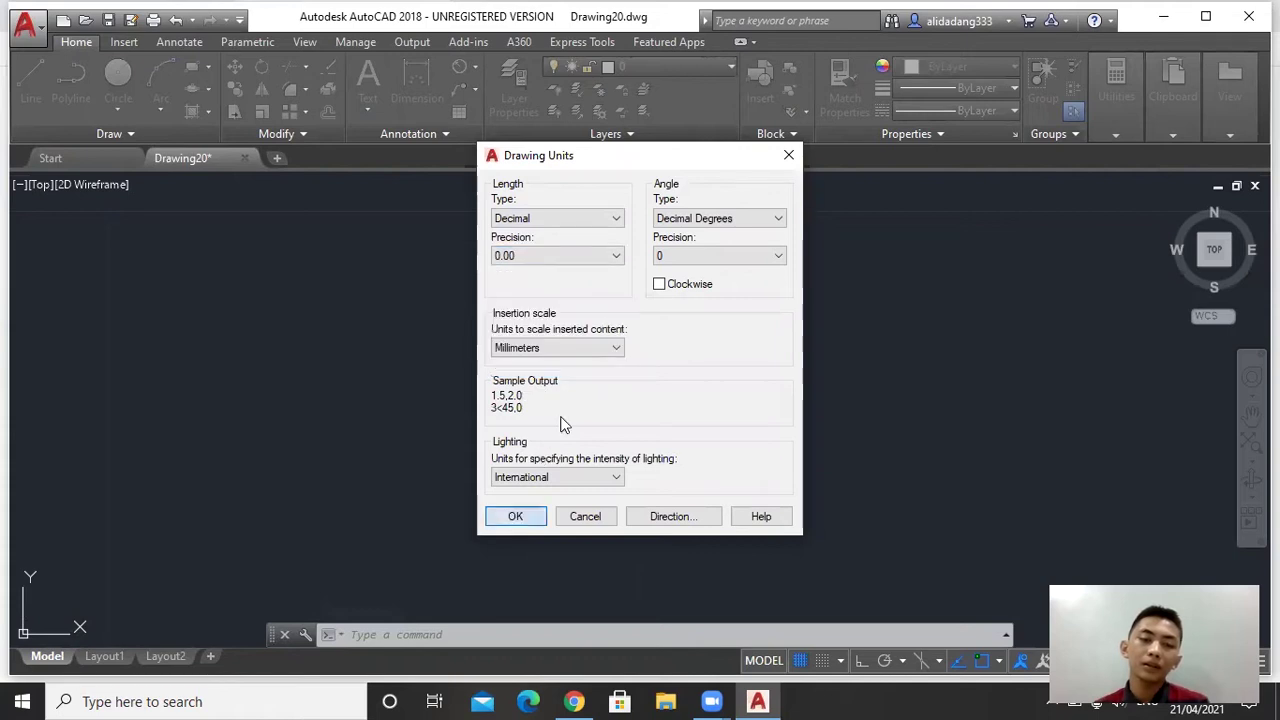
key(Return)
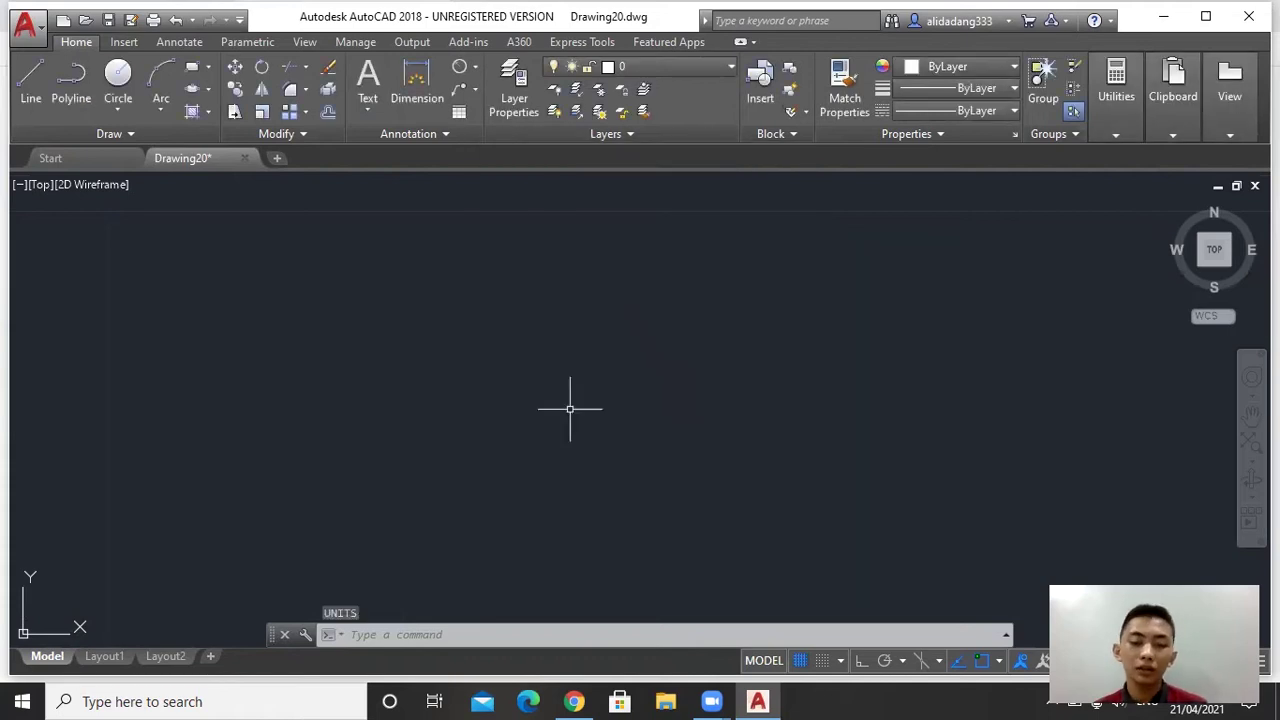
- Set the Standard dimension style's linear precision to 0.00 and make that style current
text(d)
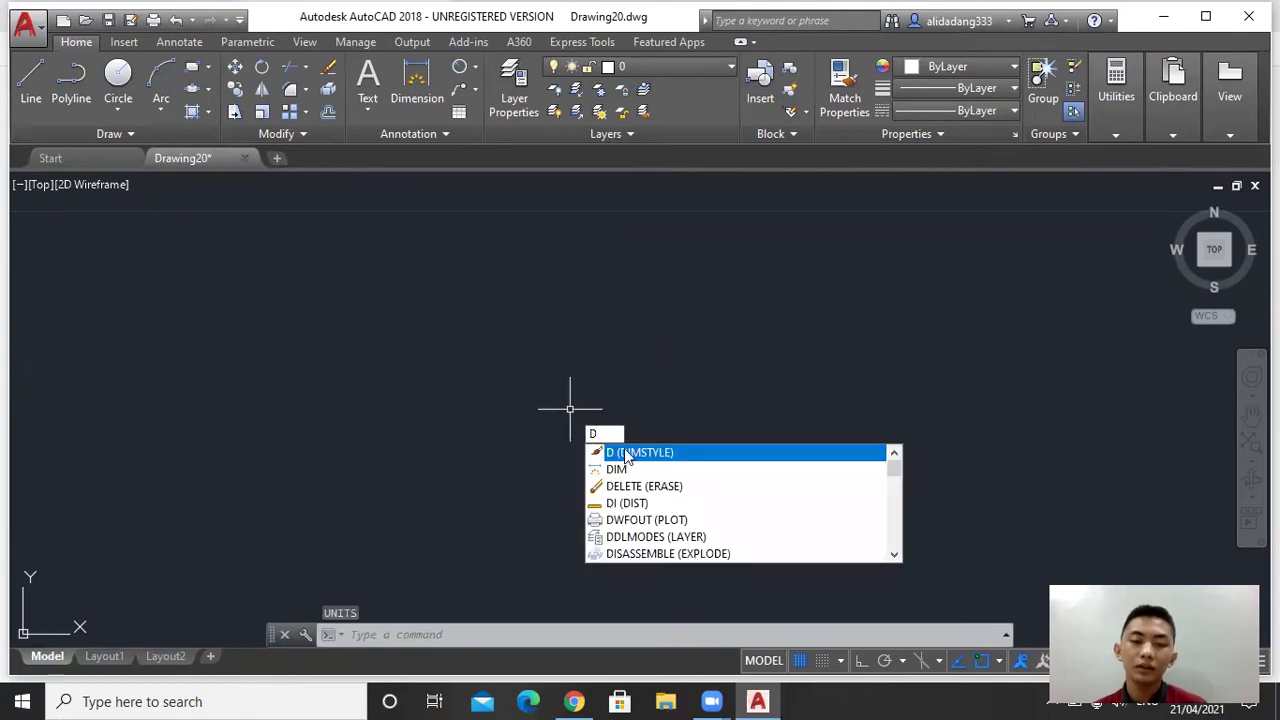
key(Return)
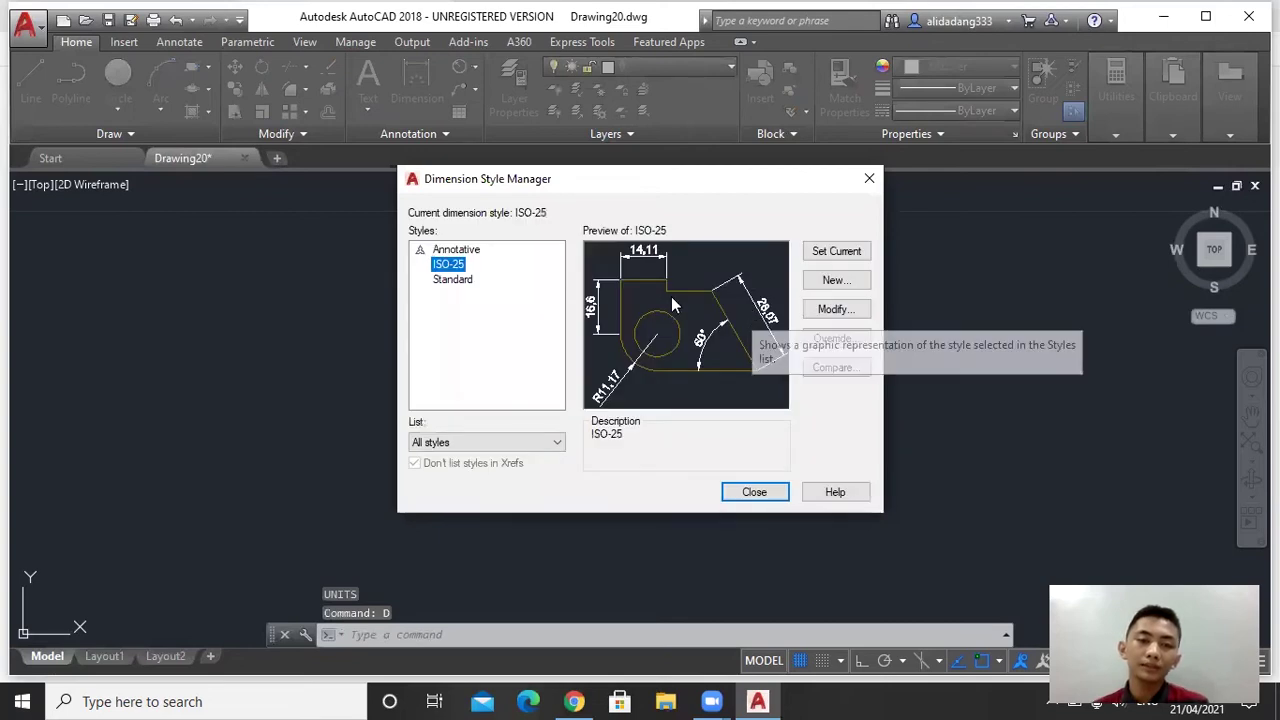
click(474, 282)
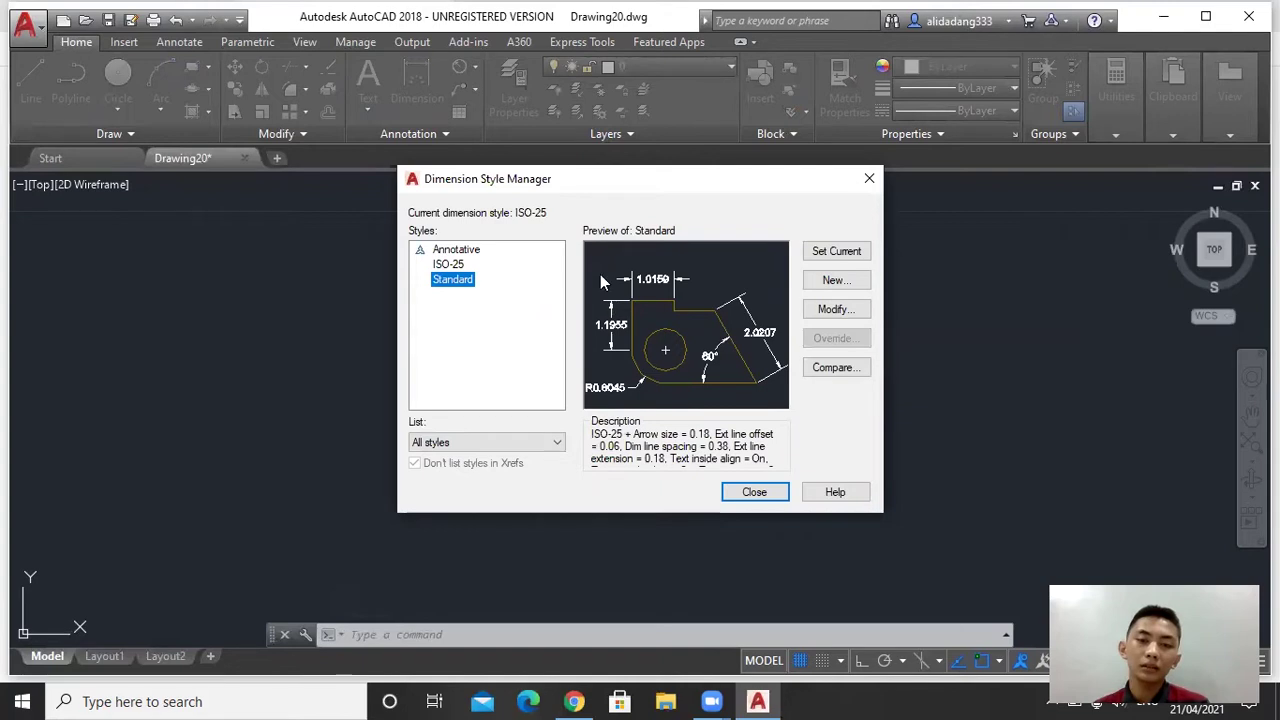
click(838, 310)
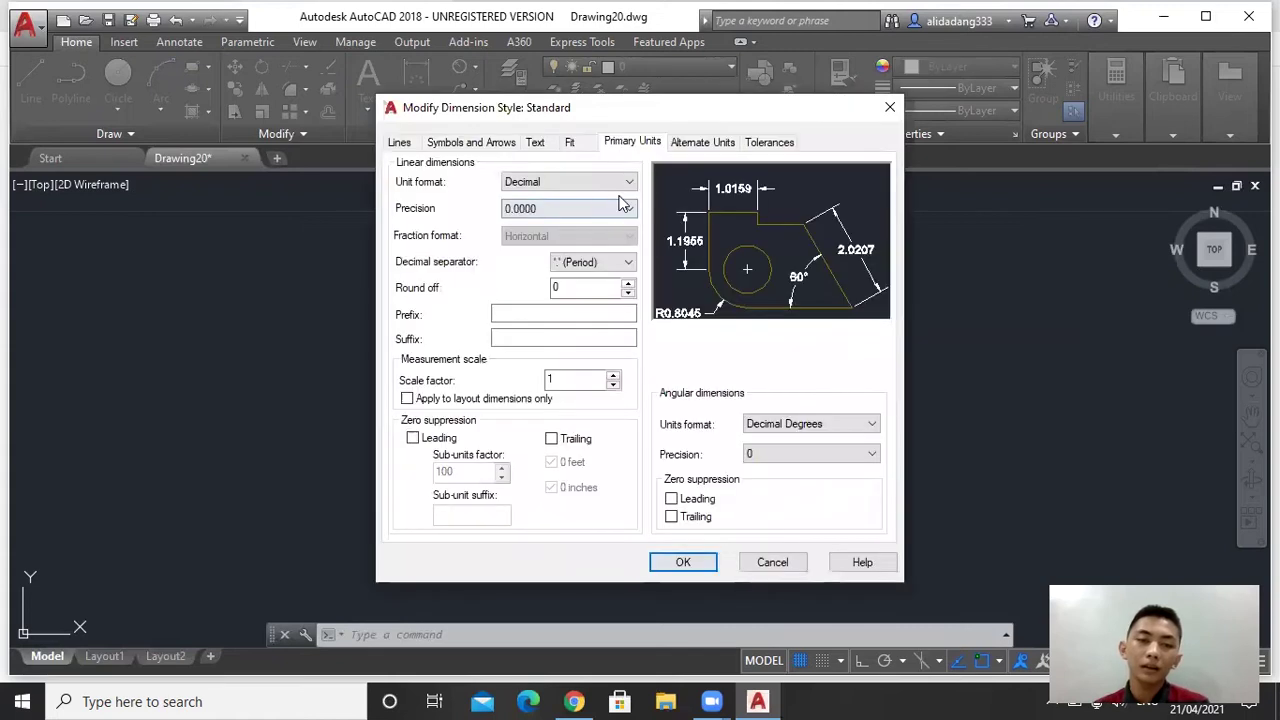
click(632, 209)
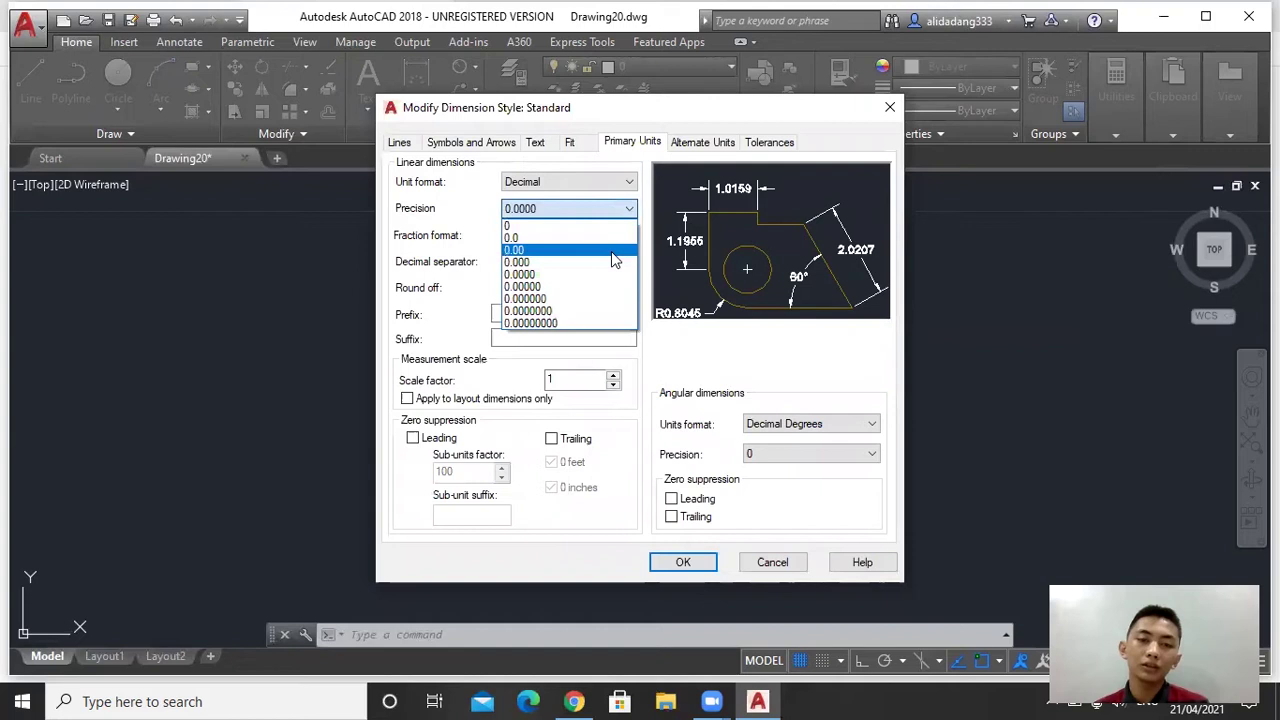
click(611, 251)
click(690, 562)
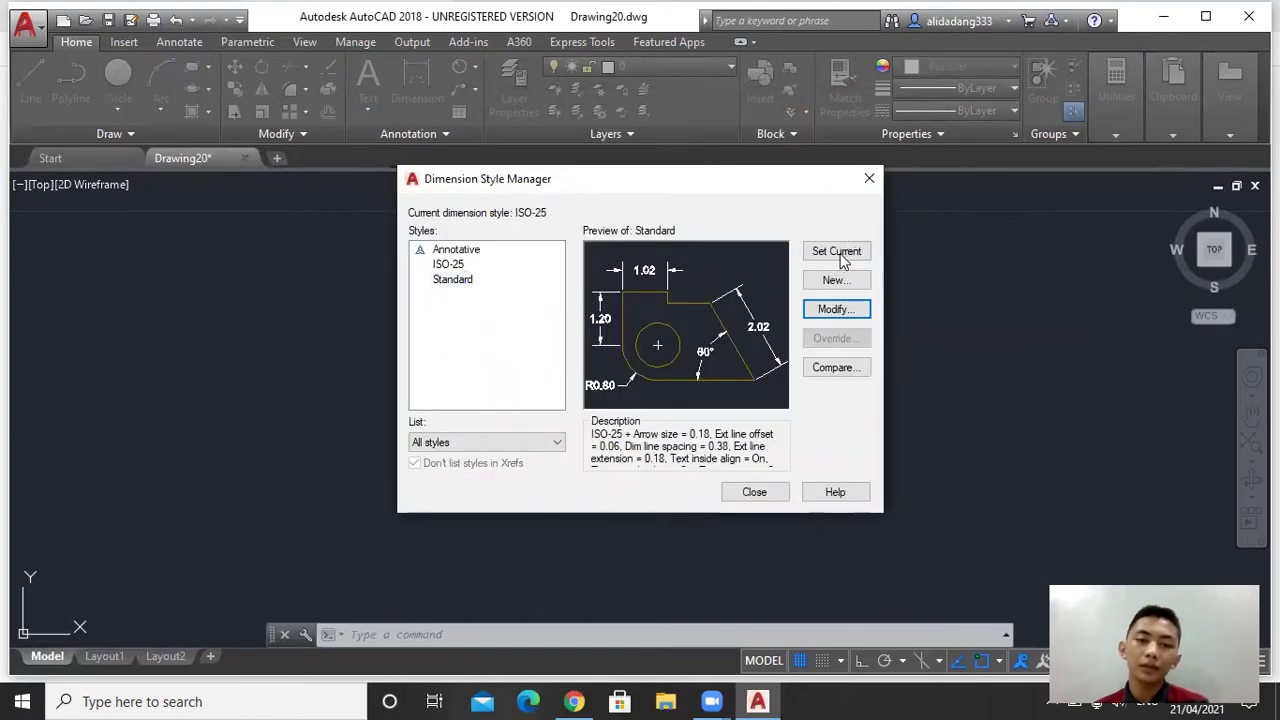
click(840, 252)
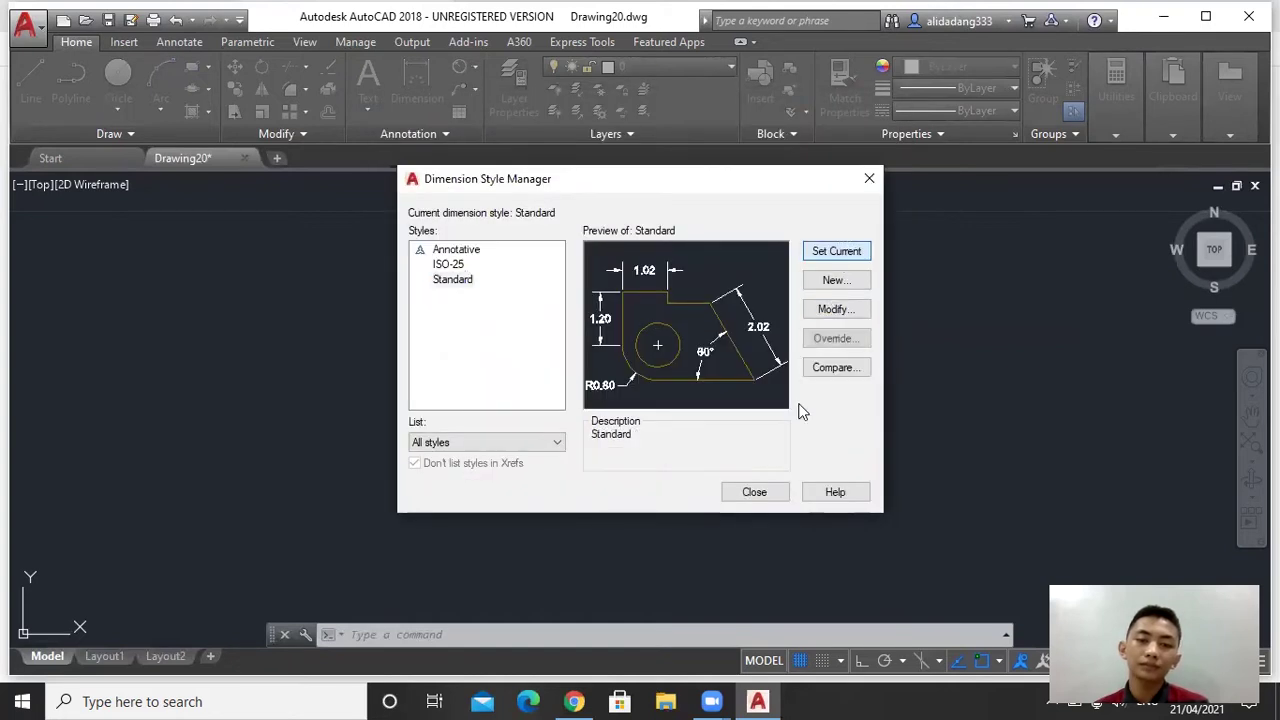
click(776, 496)
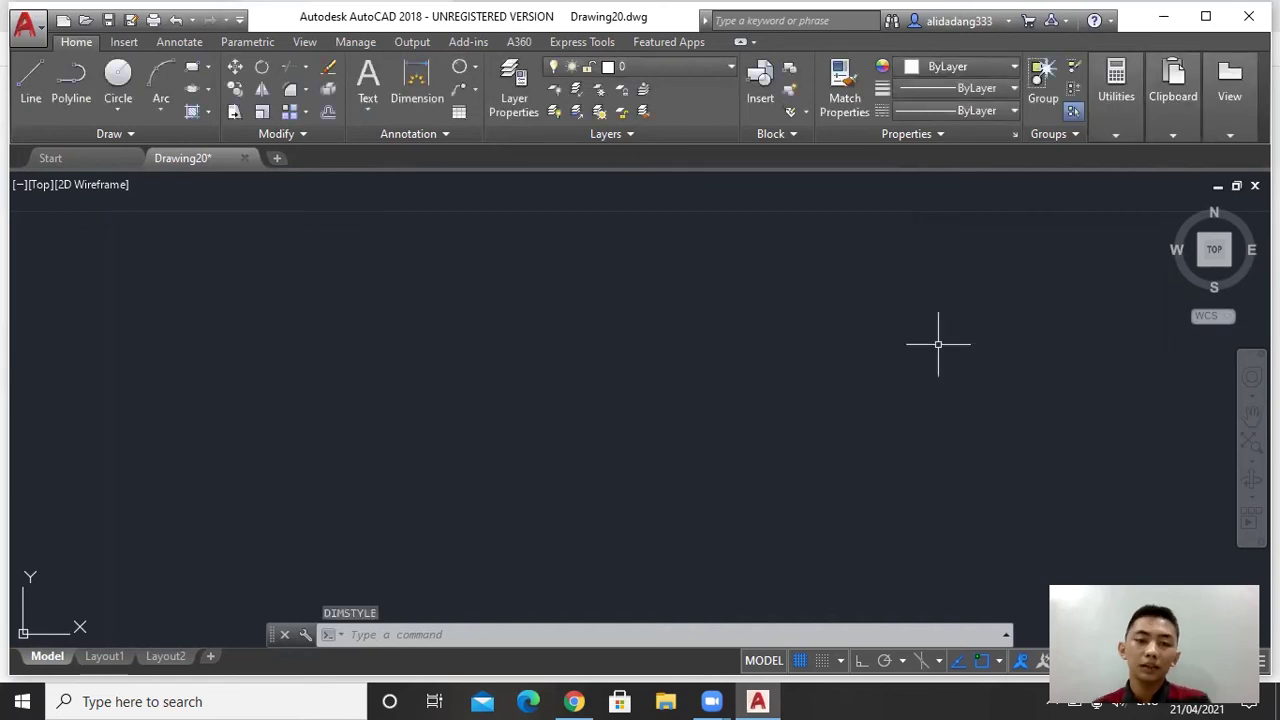
- Turn on Ortho mode and check the dimensioned plate reference in the browser before returning to AutoCAD
click(862, 662)
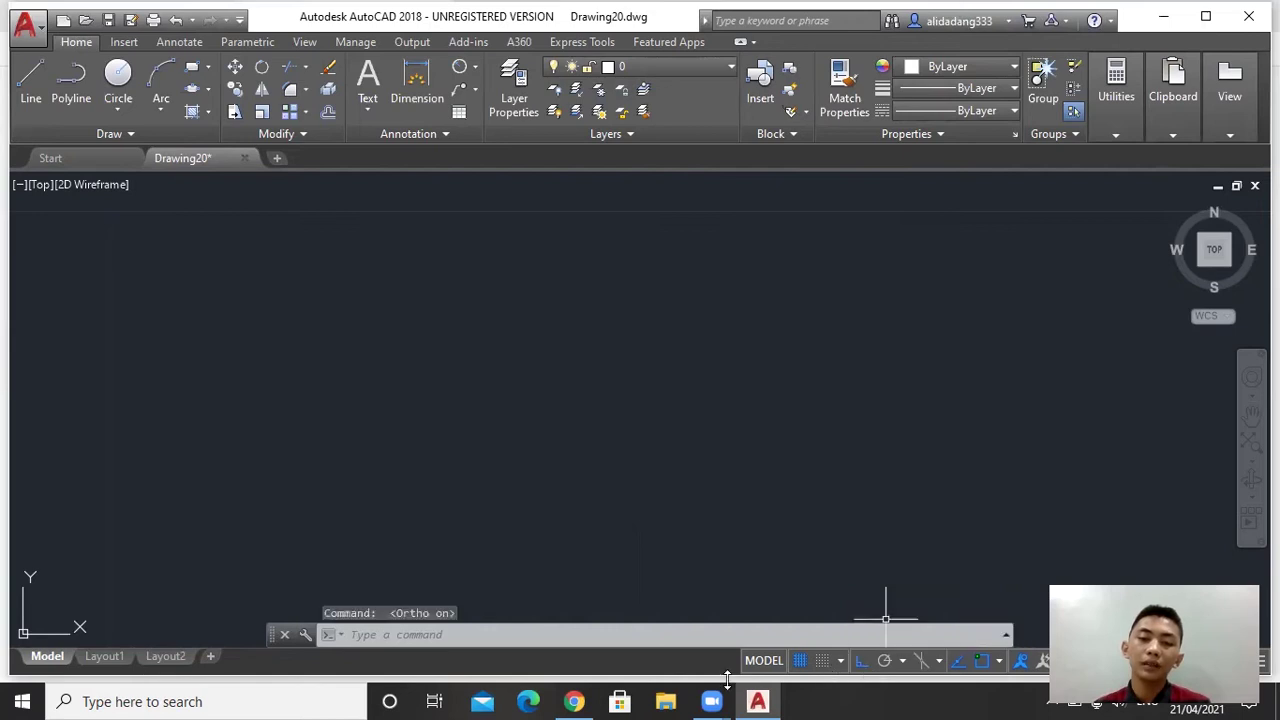
scroll(749, 351, down, 2)
key(alt+Tab)
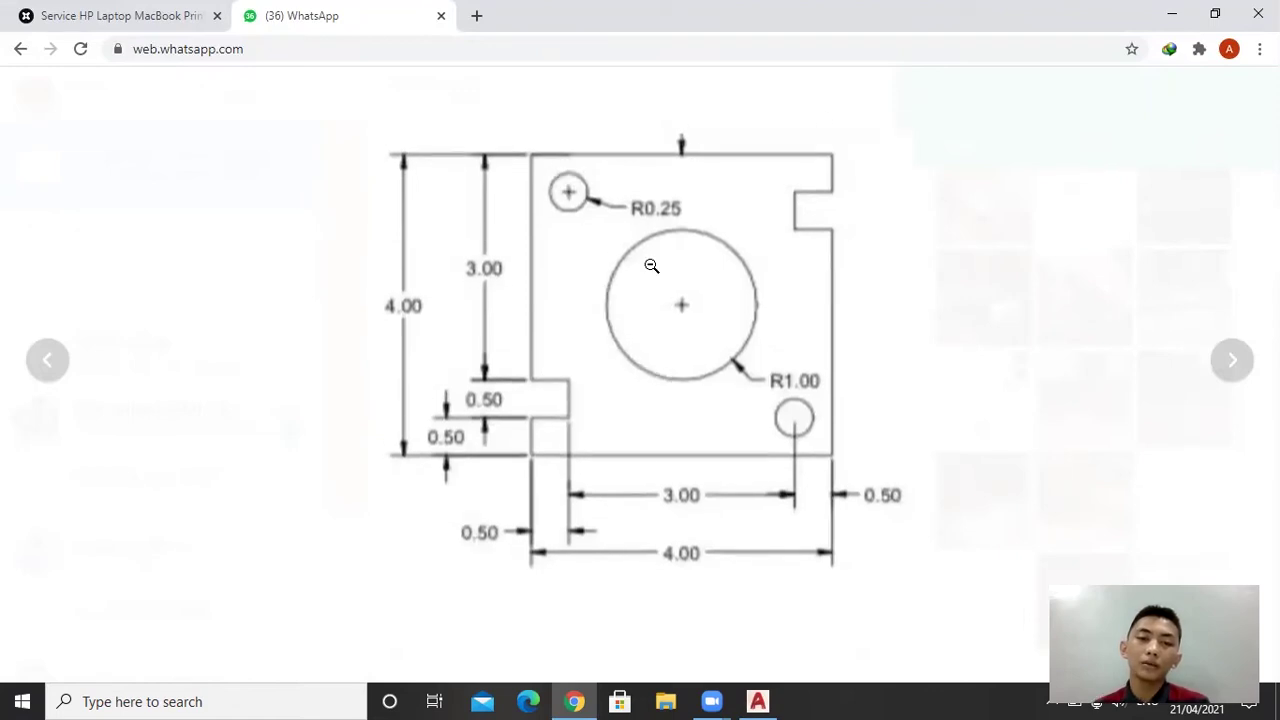
click(759, 701)
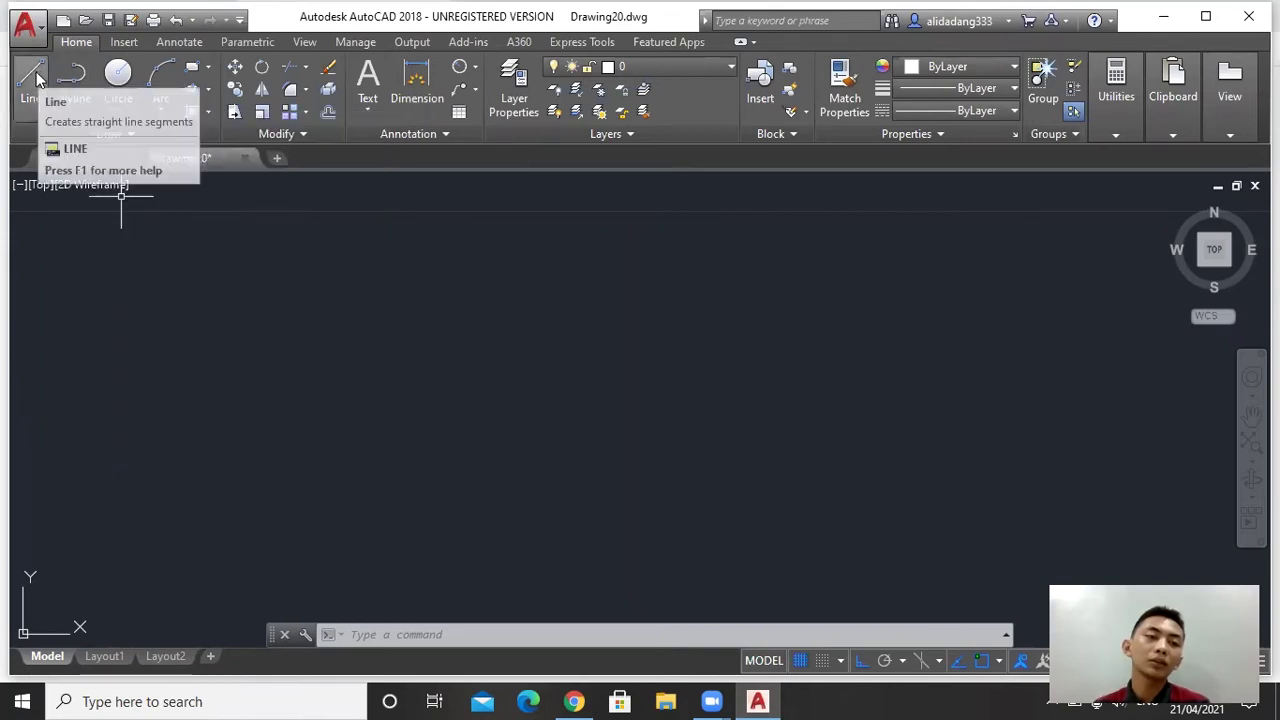
- Draw the plate's top edge 4 units long to the right, continuing with a 0.5 segment straight down
click(34, 71)
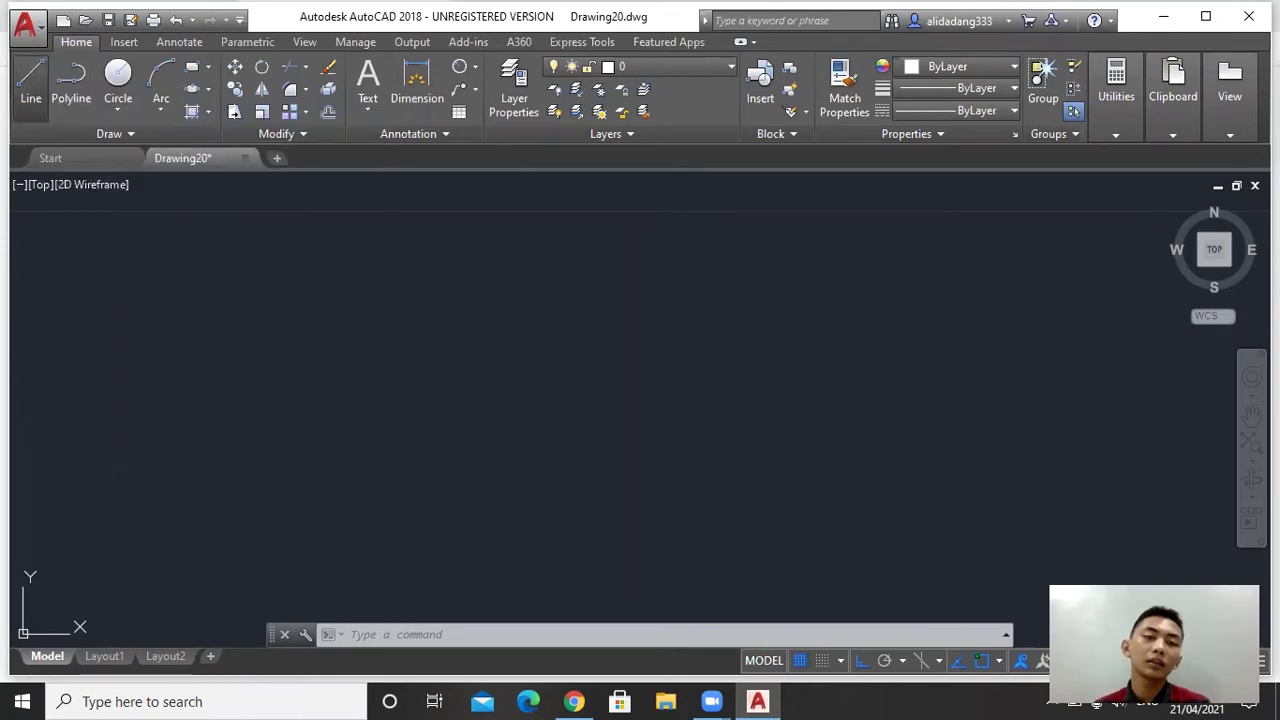
click(404, 285)
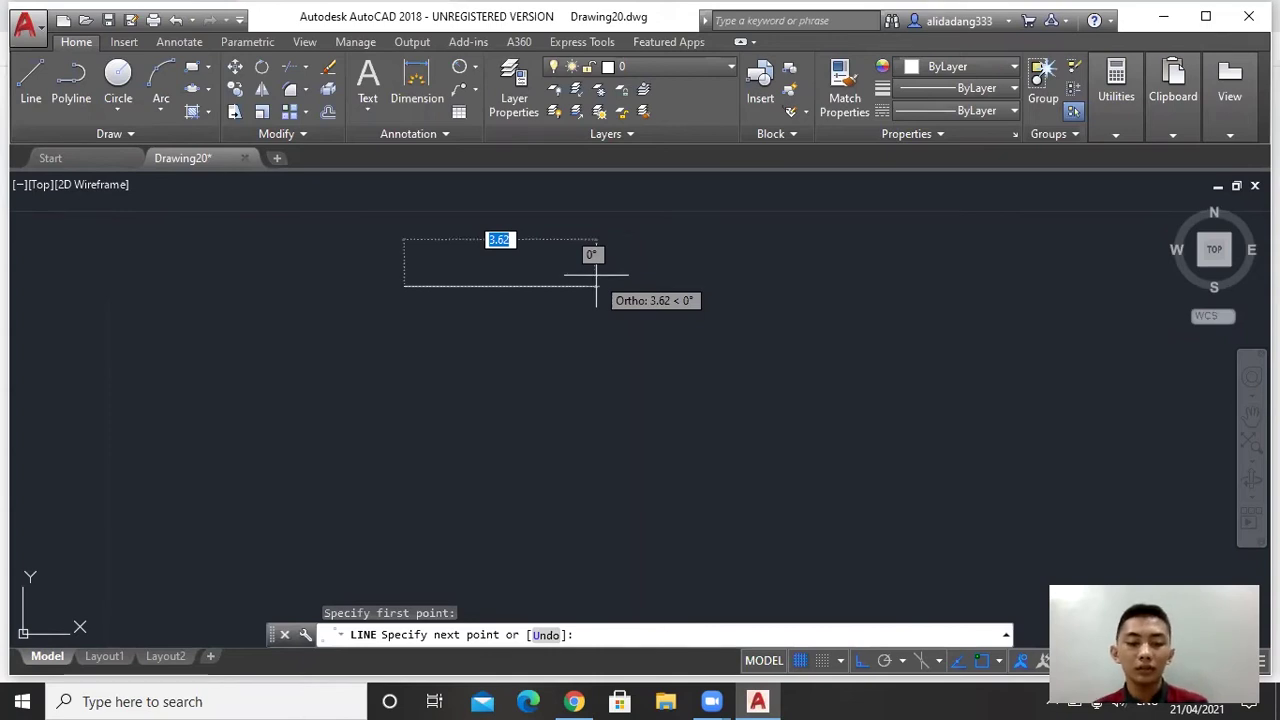
text(4)
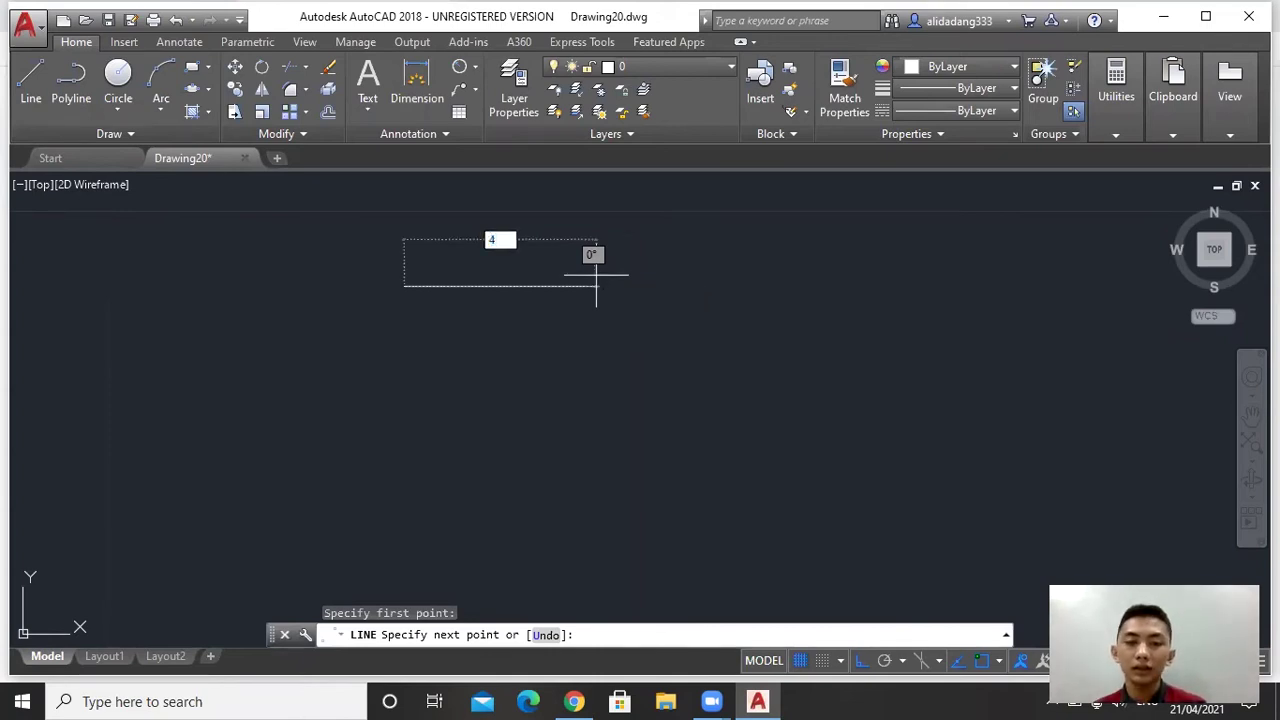
key(Return)
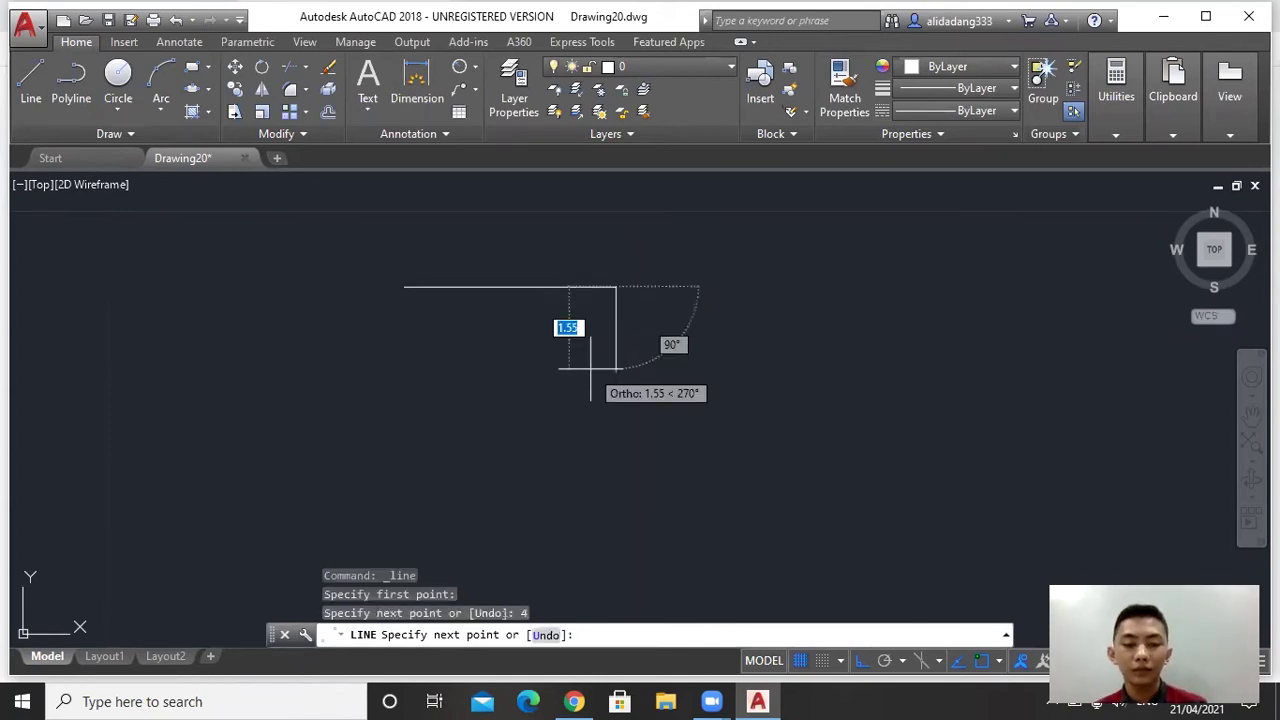
text(0)
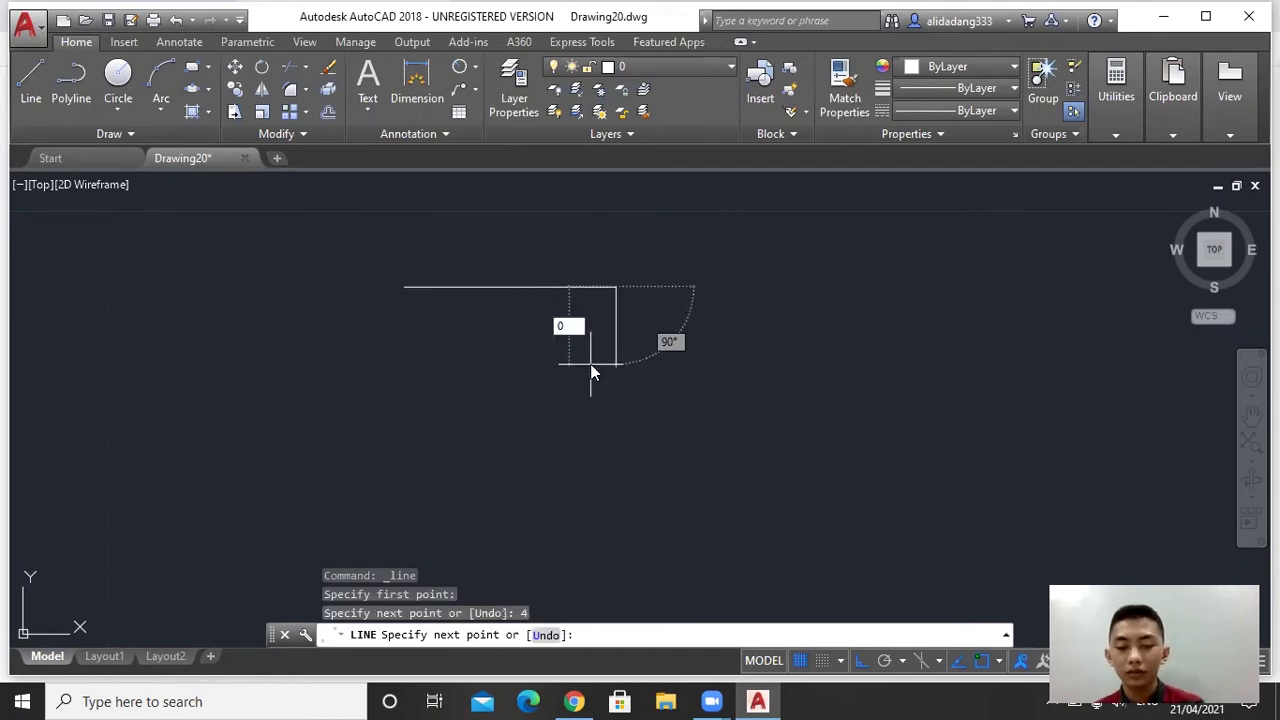
text(.5)
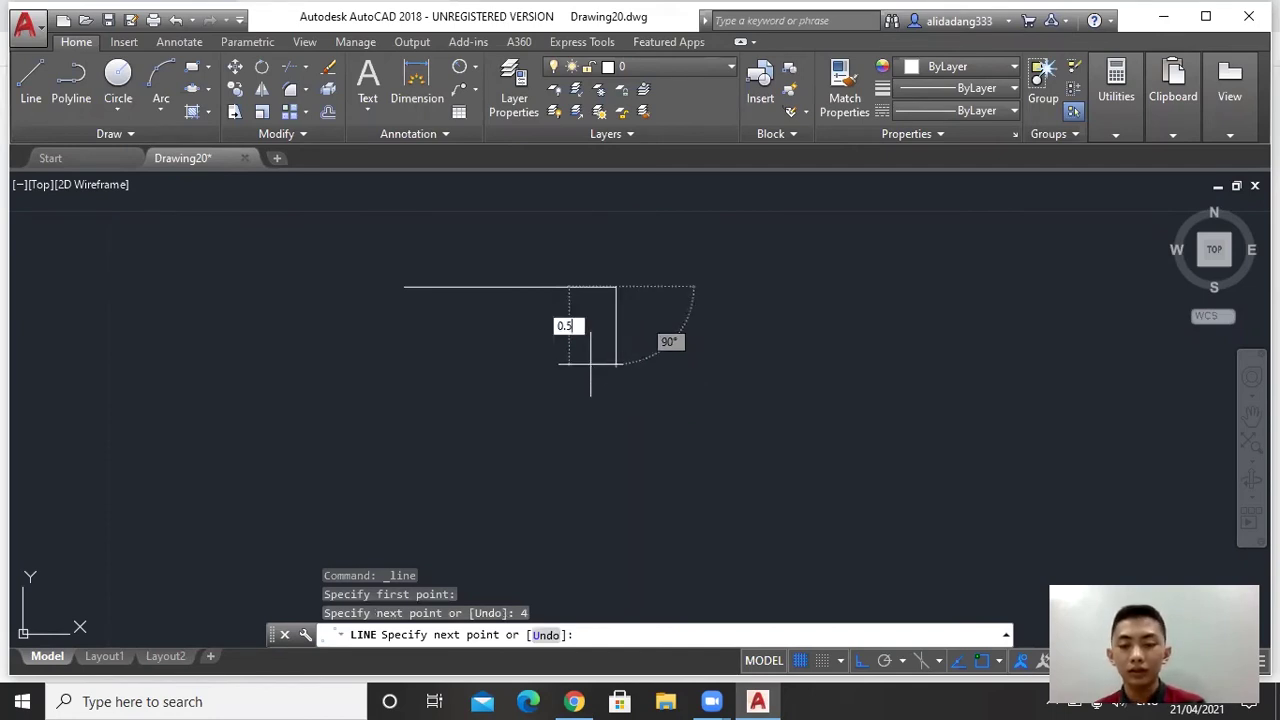
key(Return)
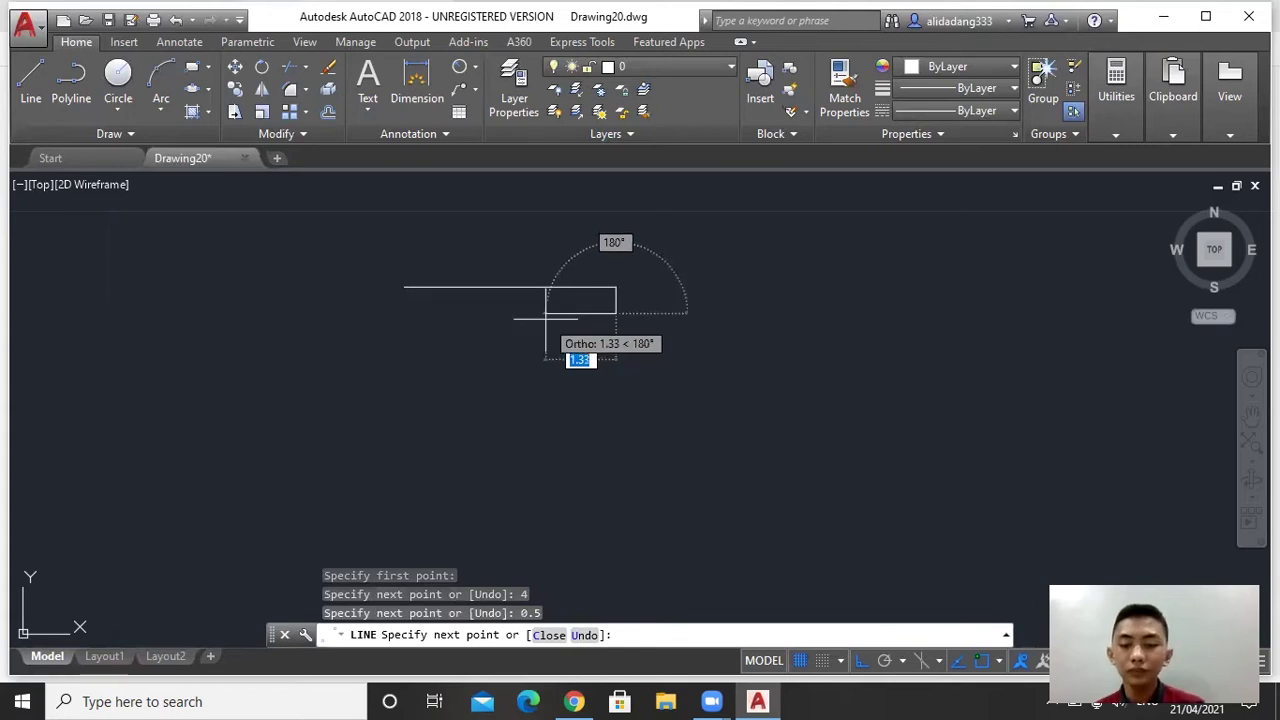
- Continue the outline with the square notch in the right edge: 0.5 left, 0.5 down and 0.5 right
text(0.)
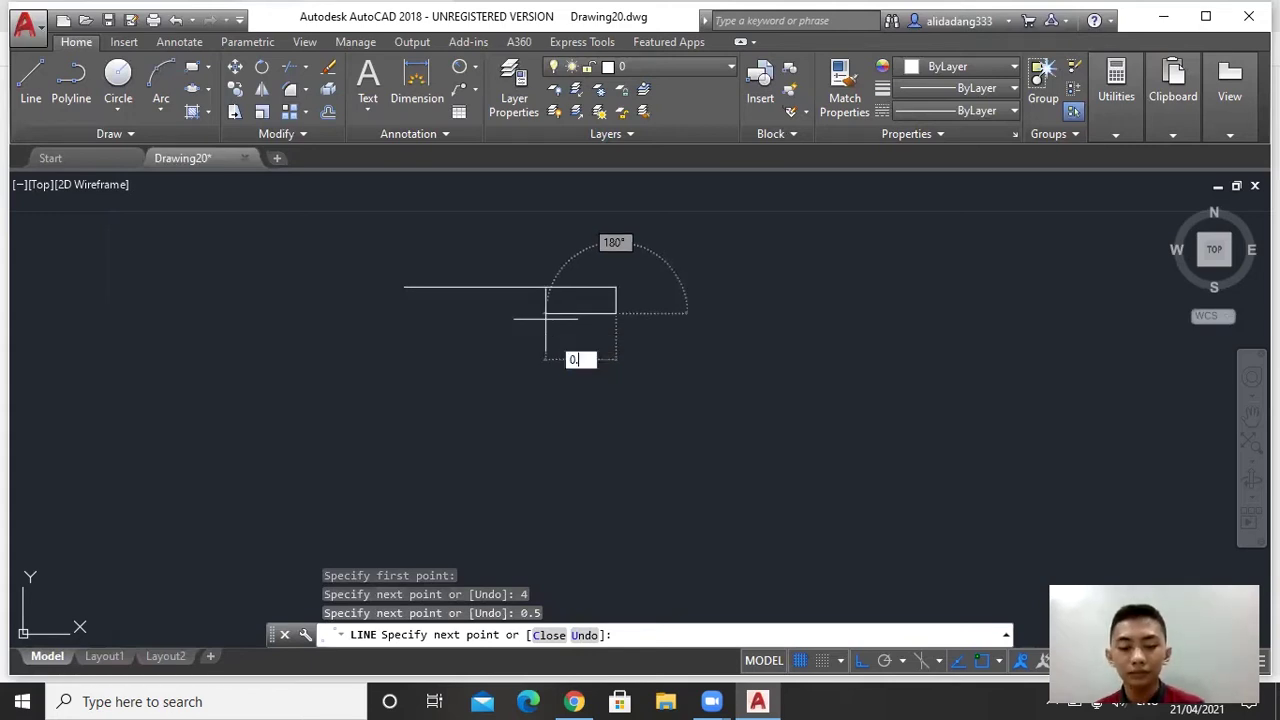
text(5)
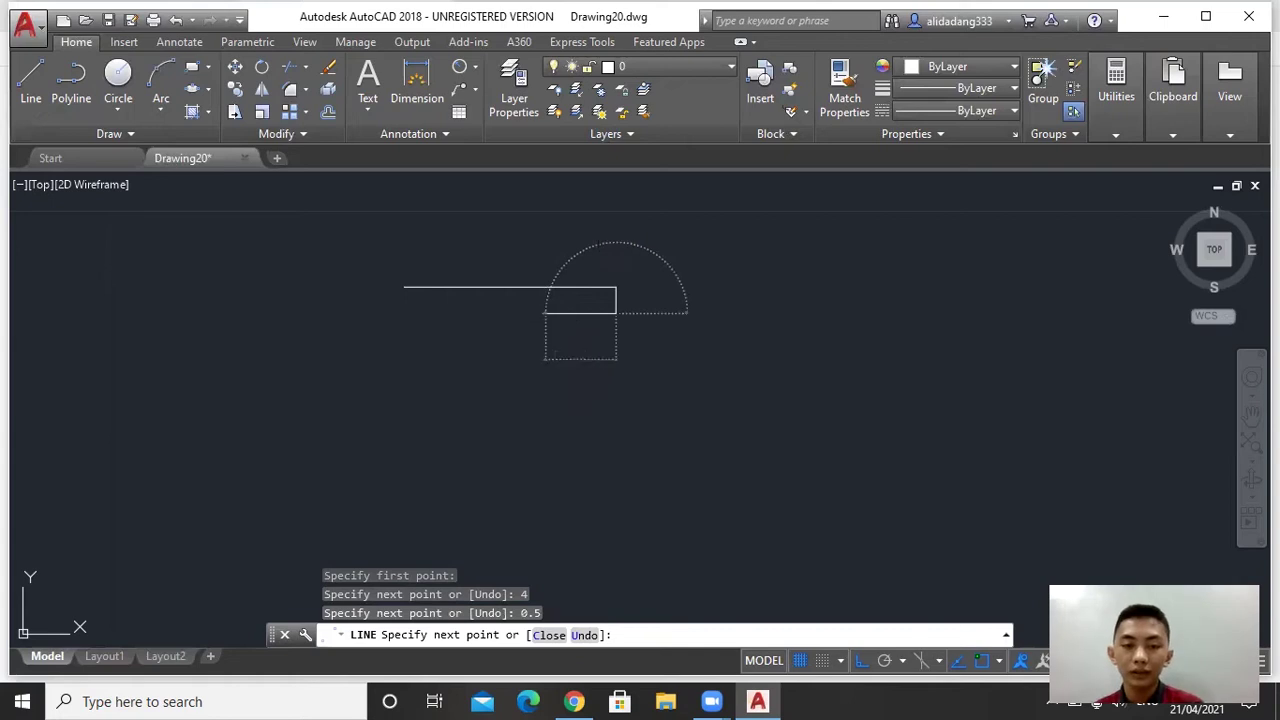
text(0.5)
key(Return)
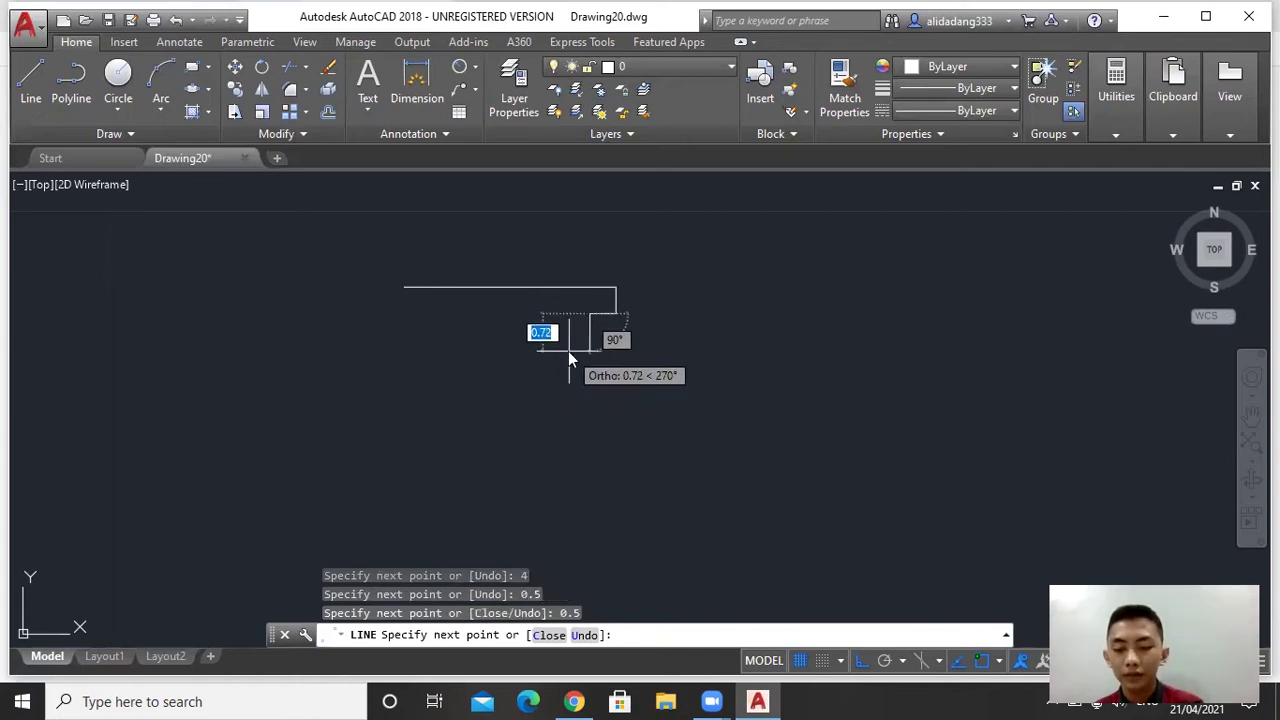
text(0.5)
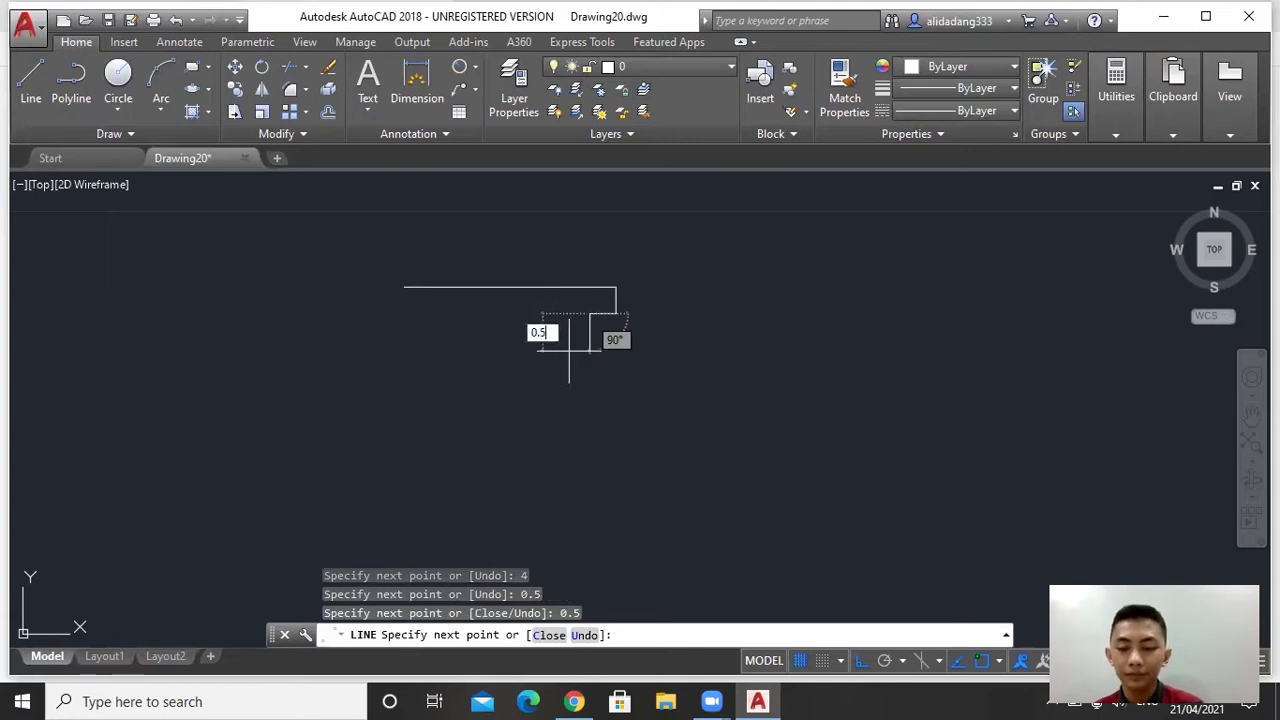
key(Return)
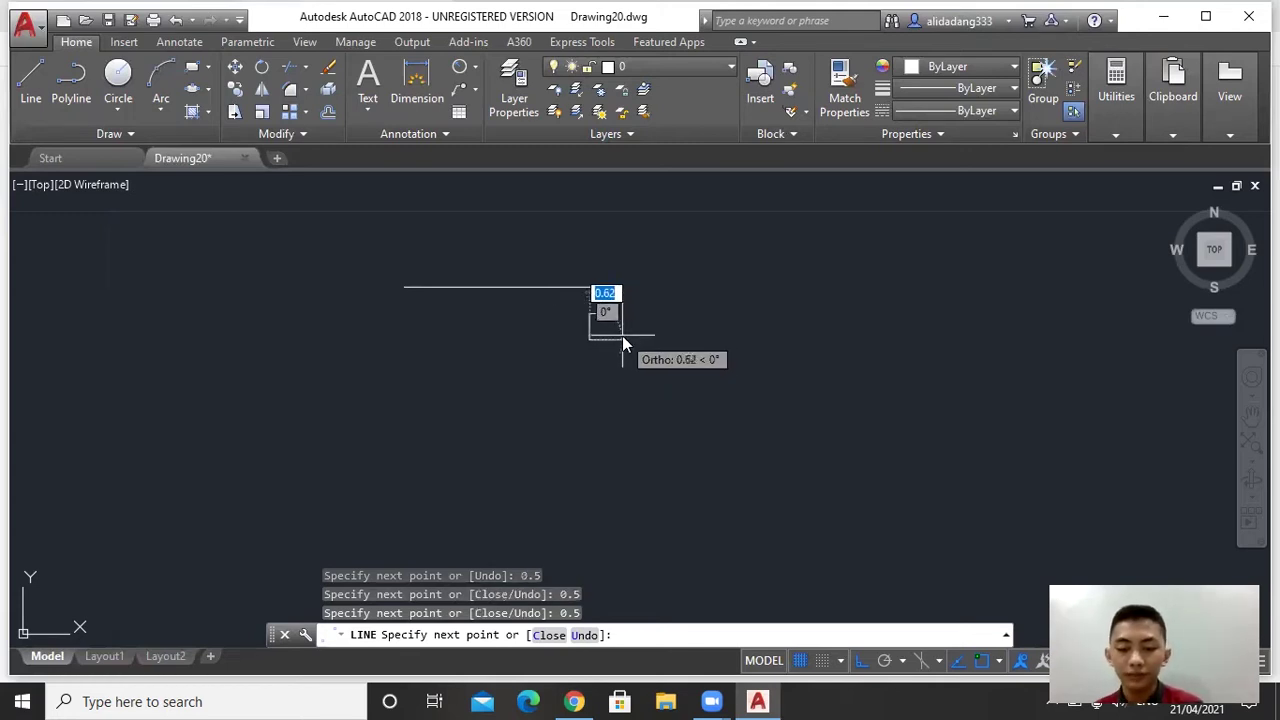
text(0.)
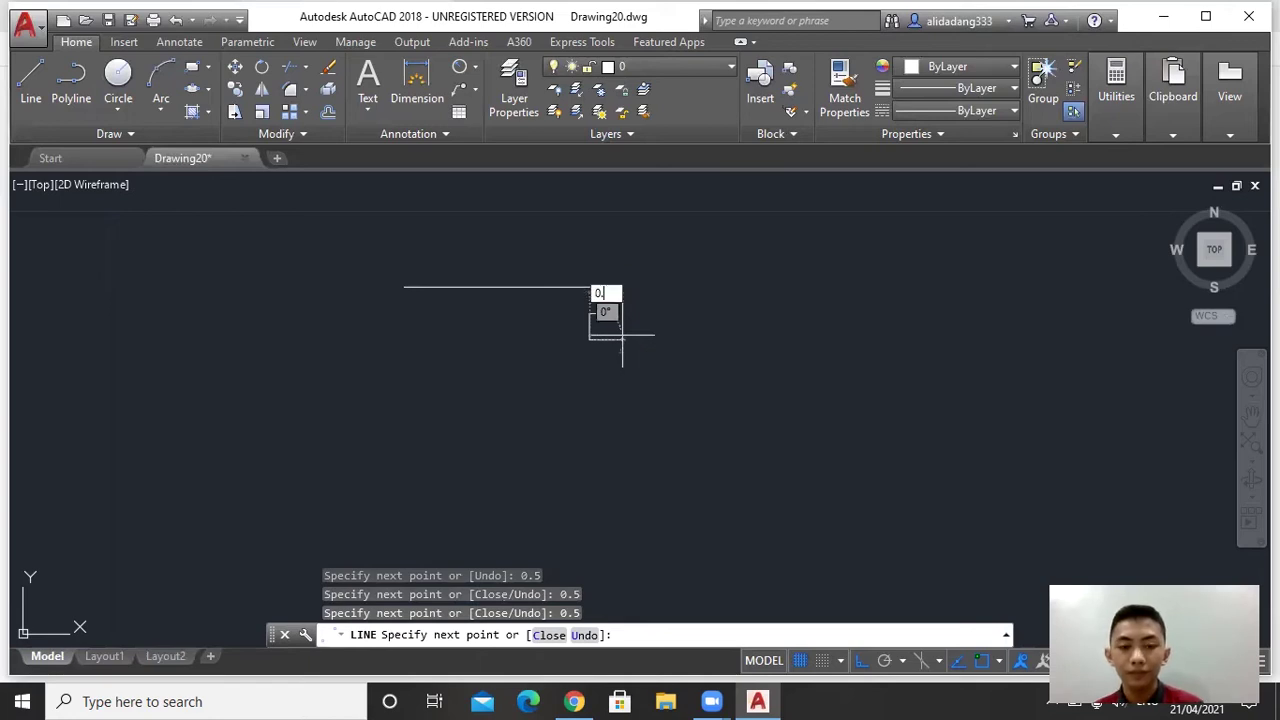
text(5)
key(Return)
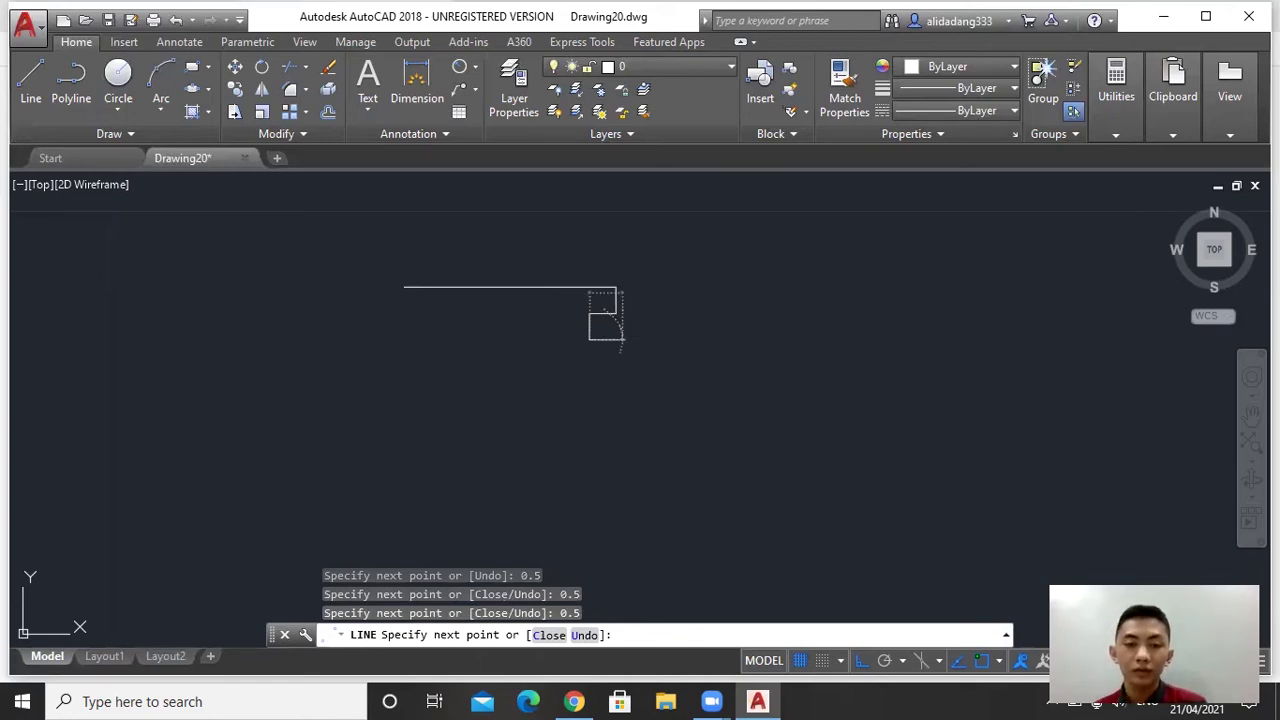
click(616, 316)
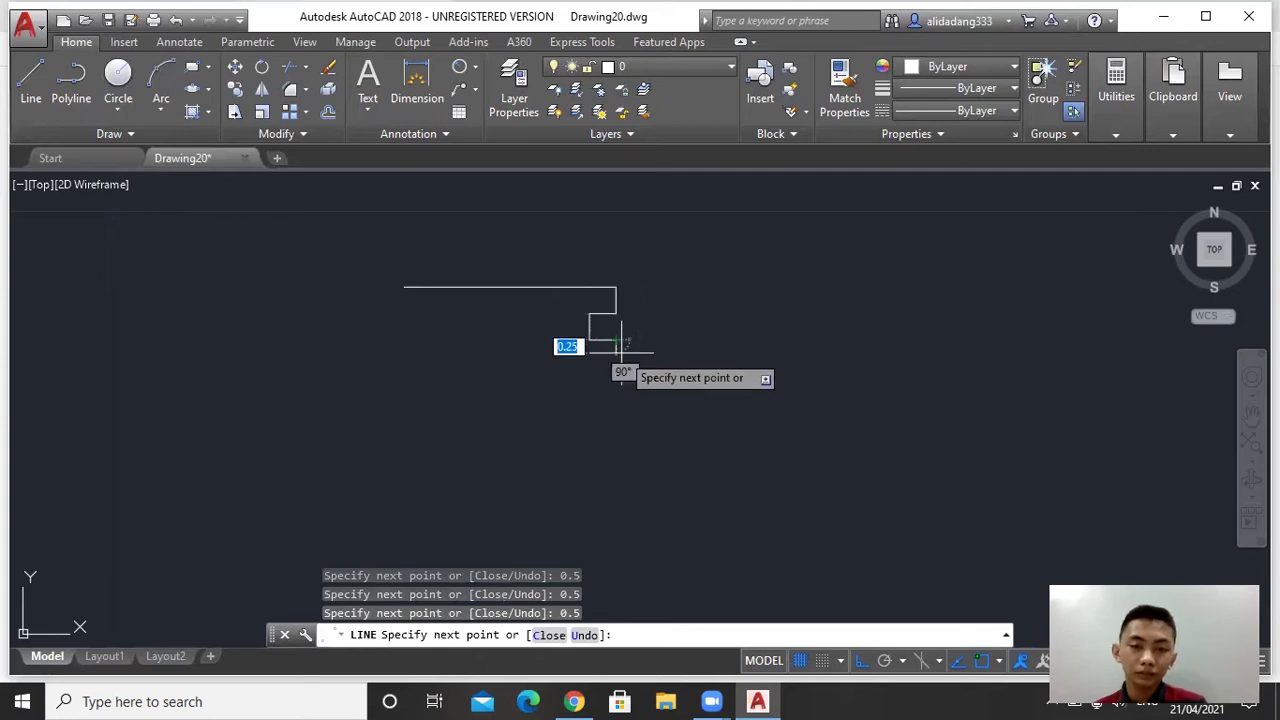
click(617, 341)
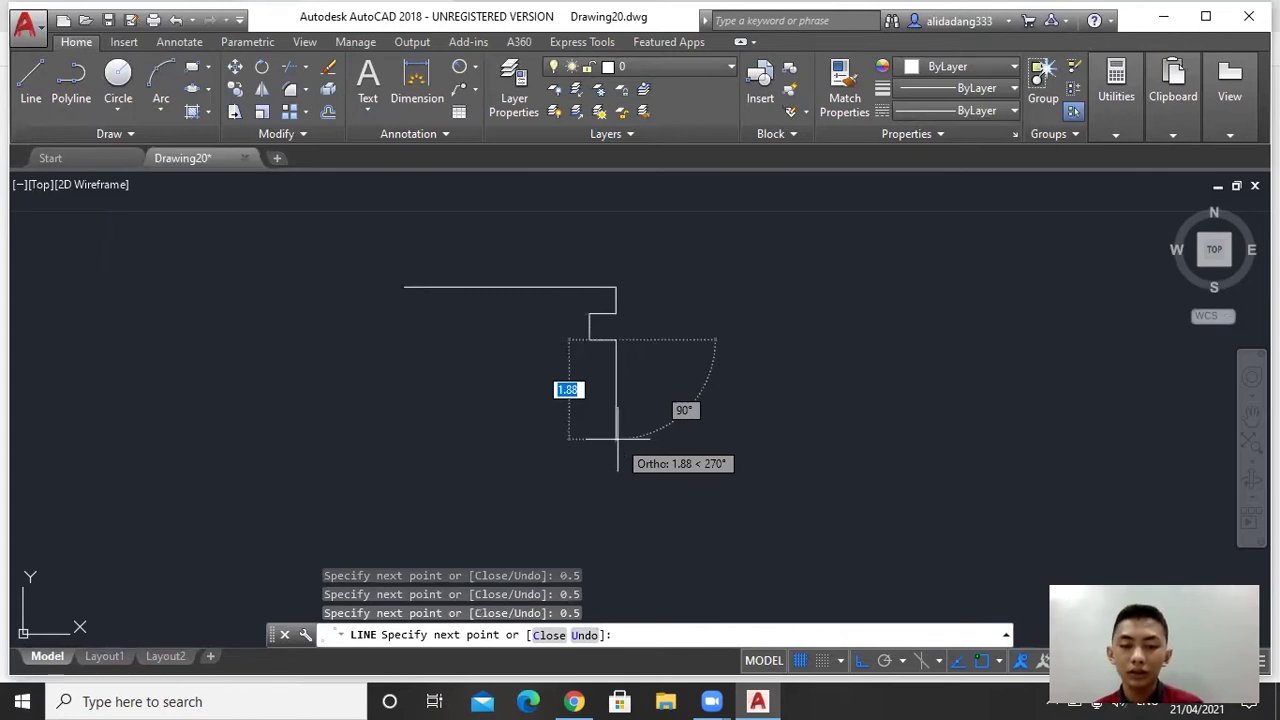
- Continue the plate outline 3 units down the right side, 4 left along the bottom and 0.5 up the left side
text(3)
key(Return)
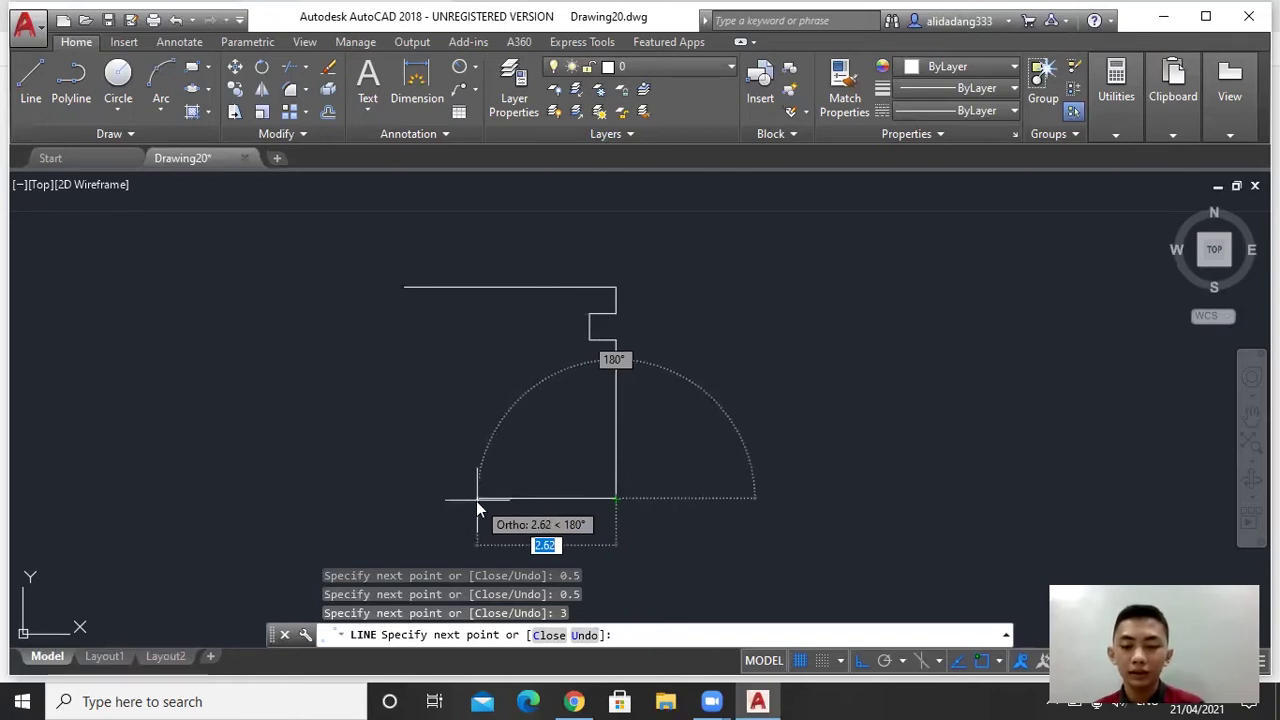
text(4)
key(Return)
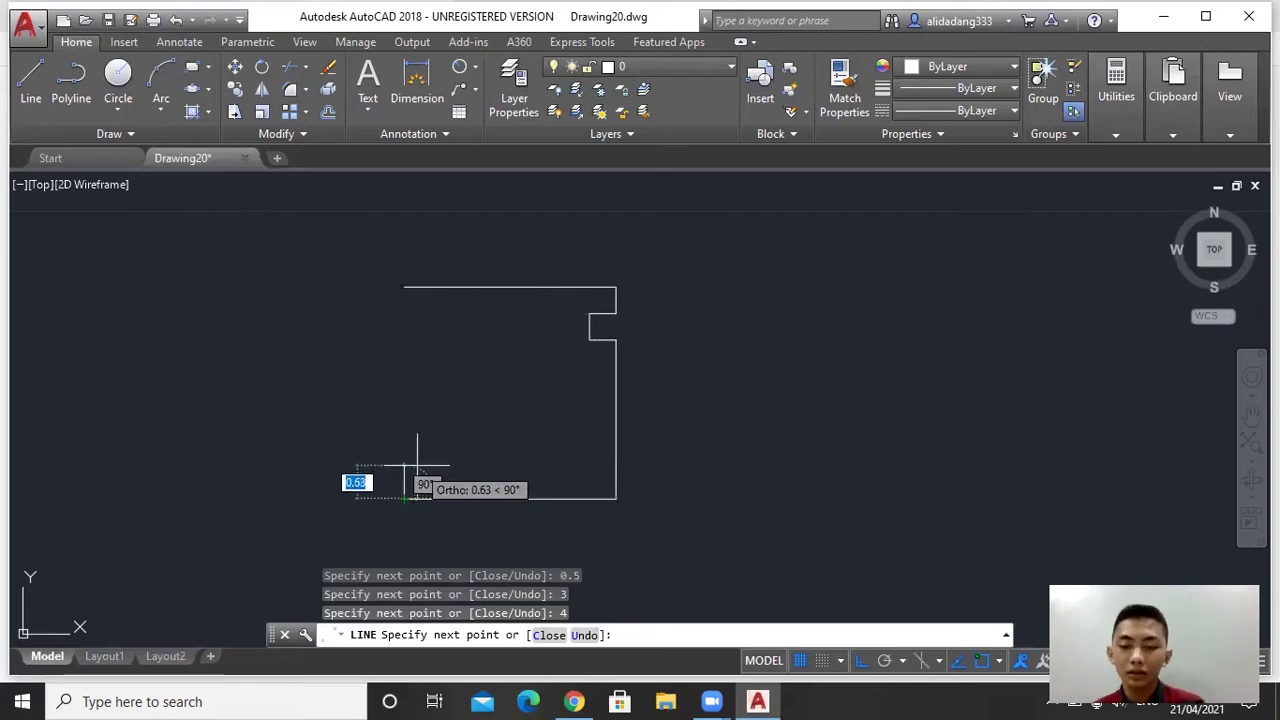
text(0.)
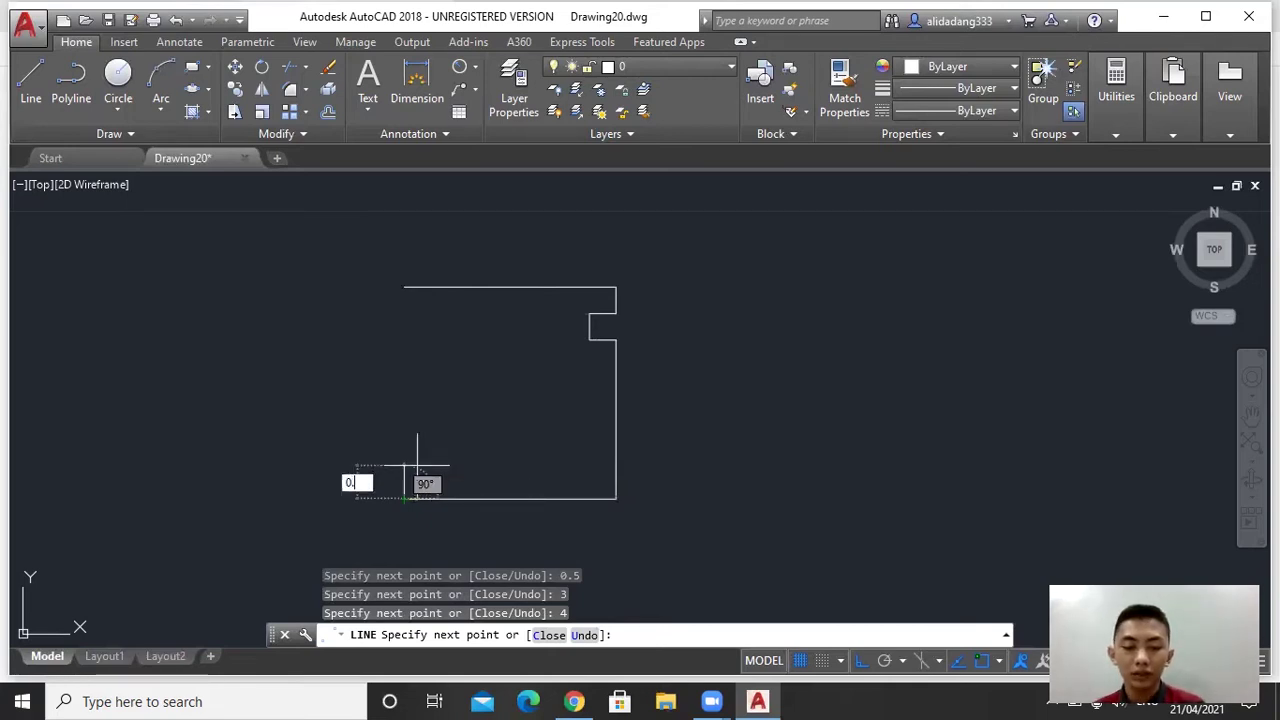
text(5)
key(Return)
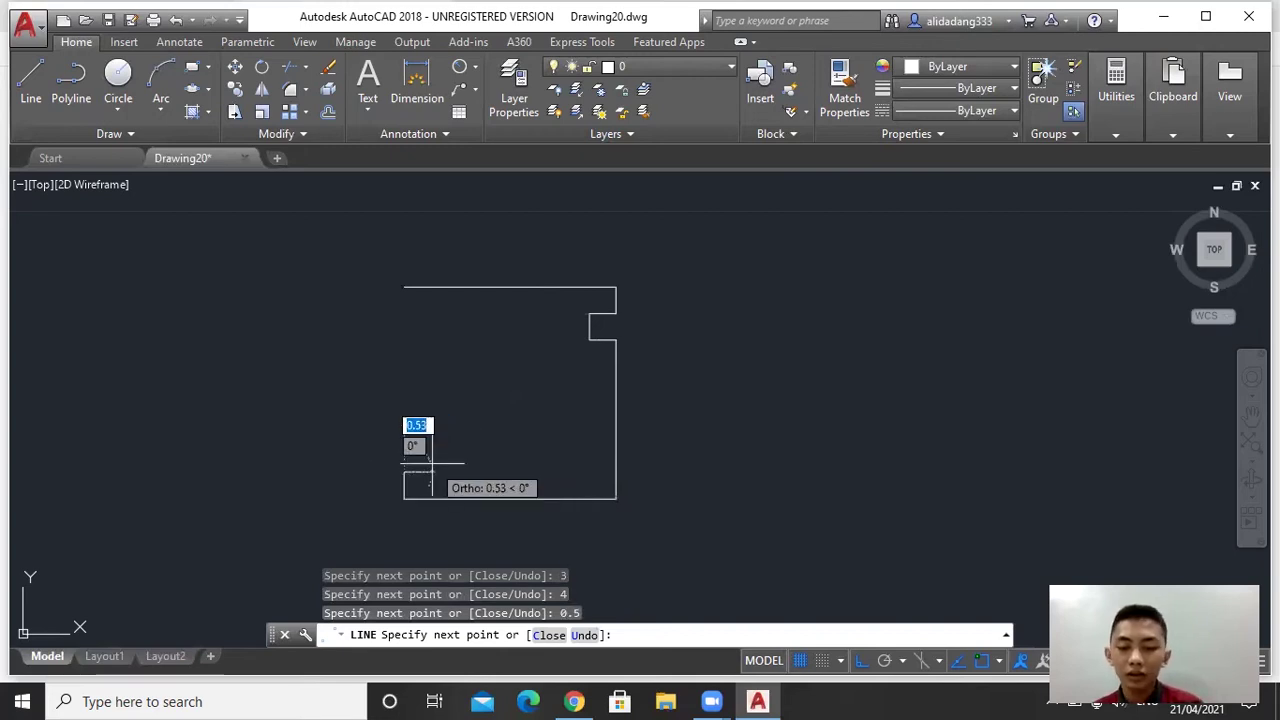
- Draw the square notch in the left edge: 0.5 right, 0.5 up and 0.5 left
text(0)
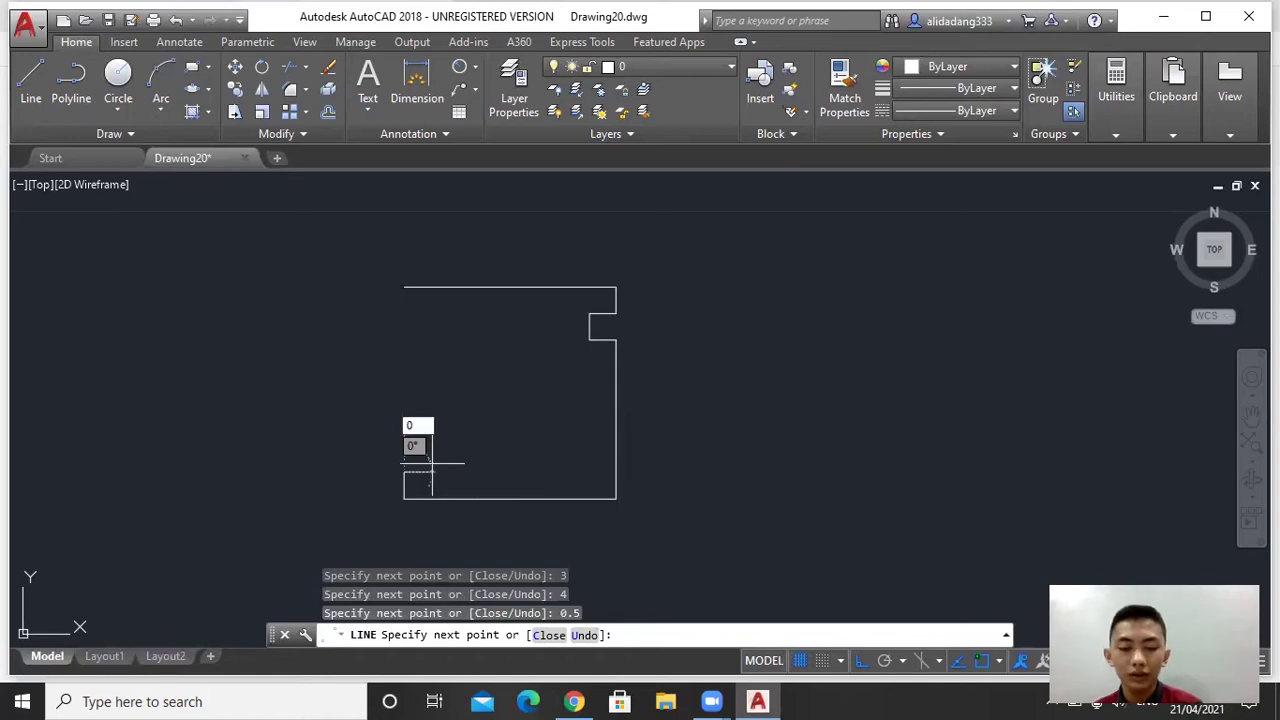
text(.5)
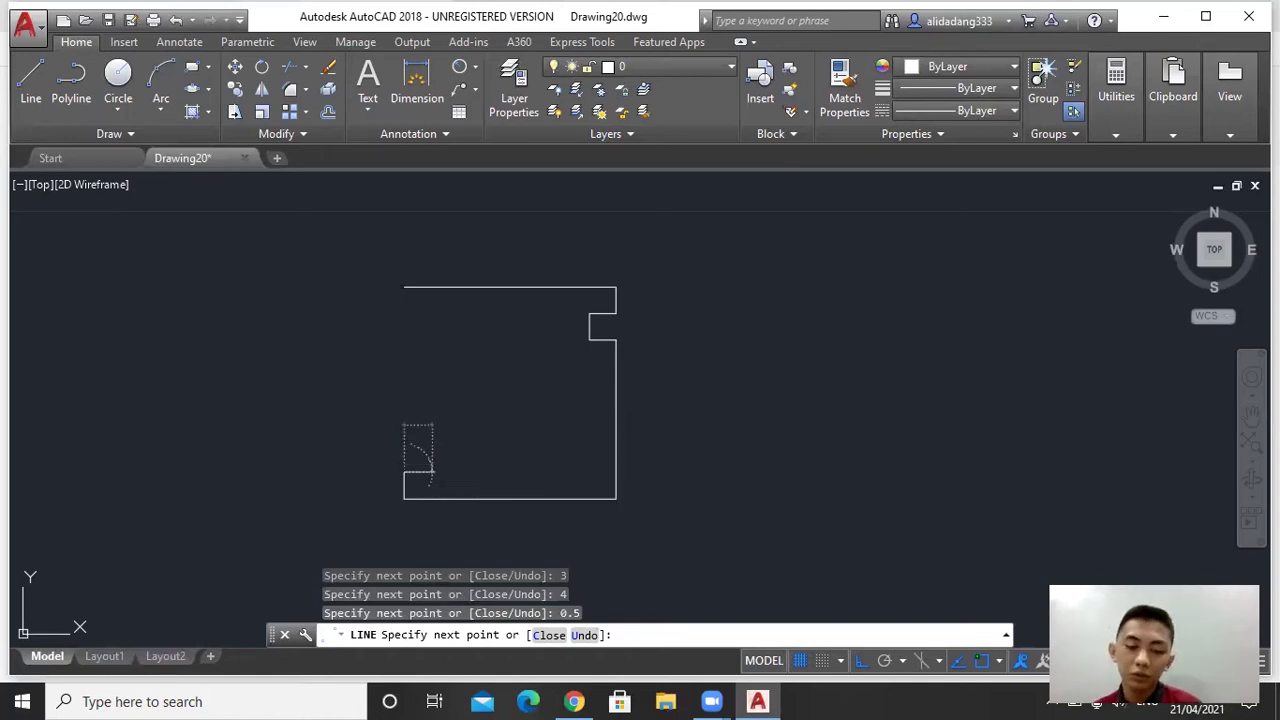
text(0.5)
key(Return)
text(0)
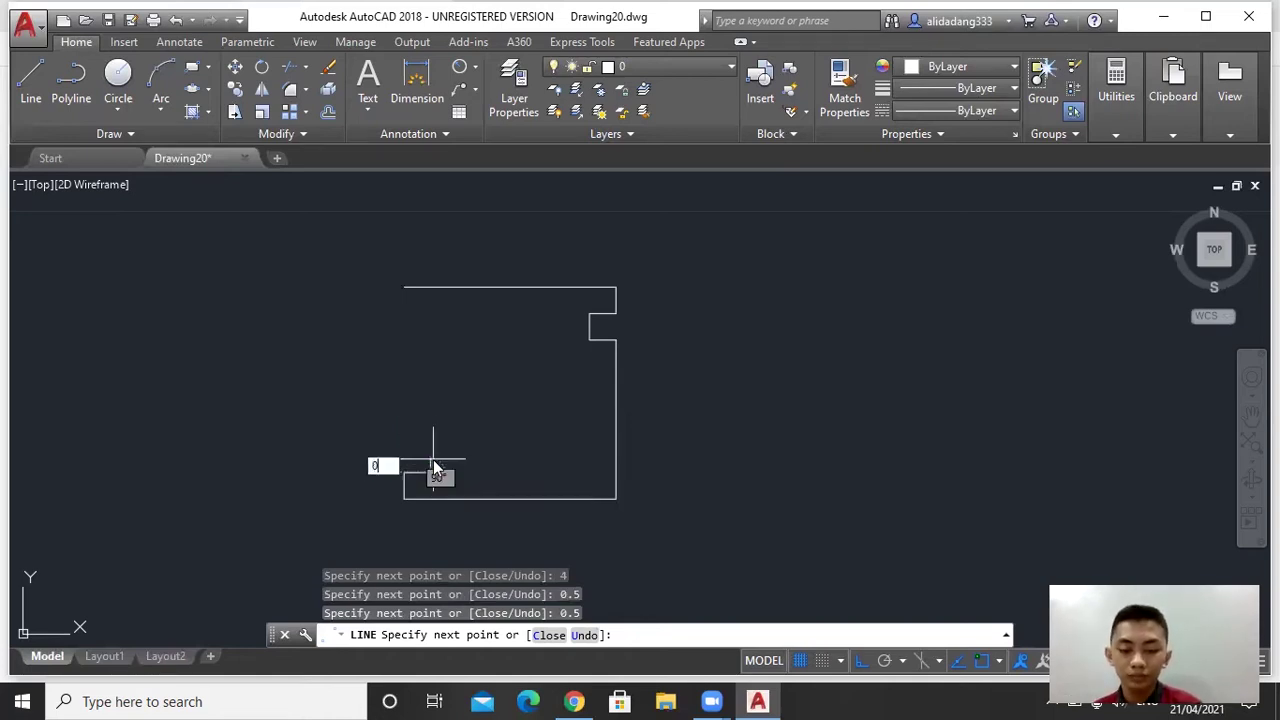
text(.)
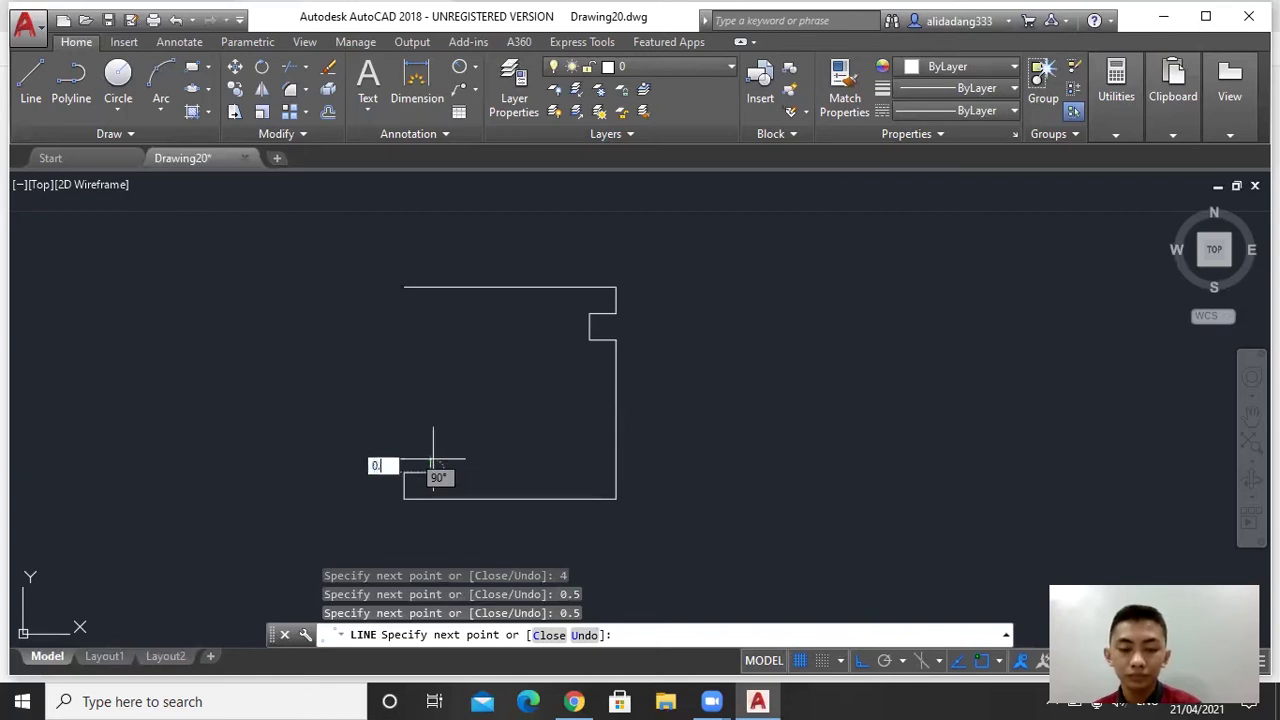
text(5)
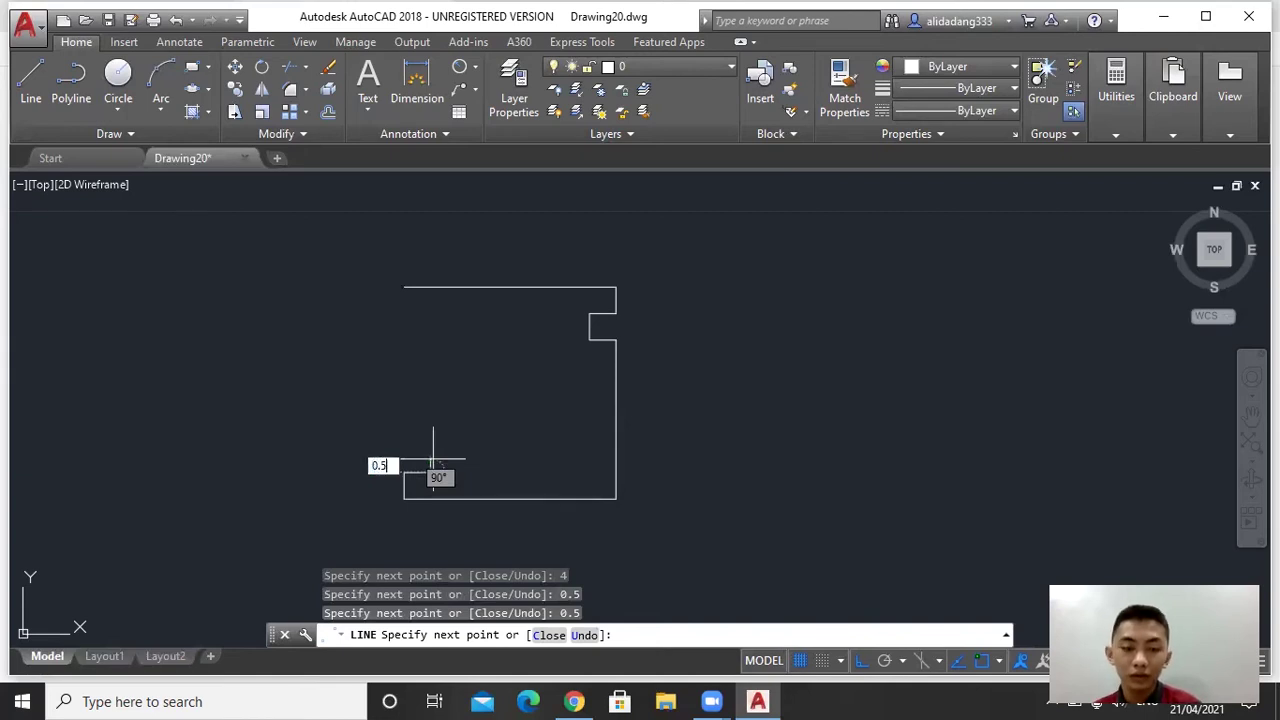
key(Return)
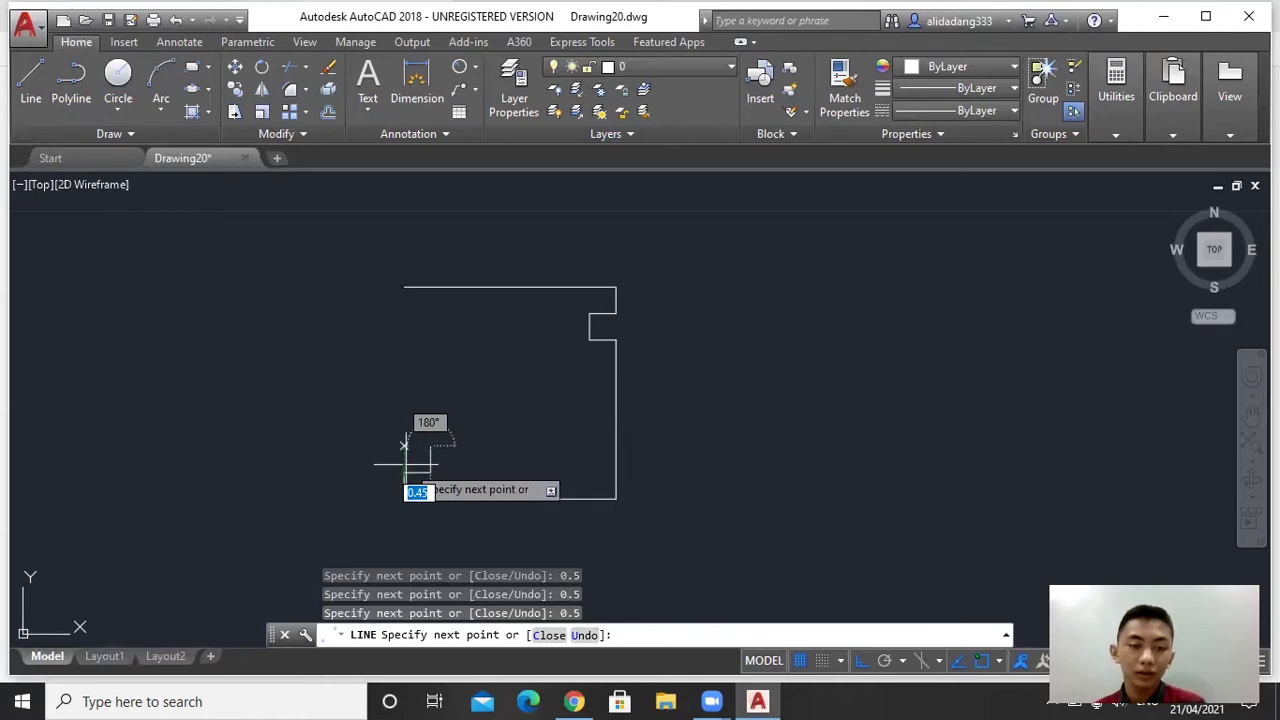
text(0.)
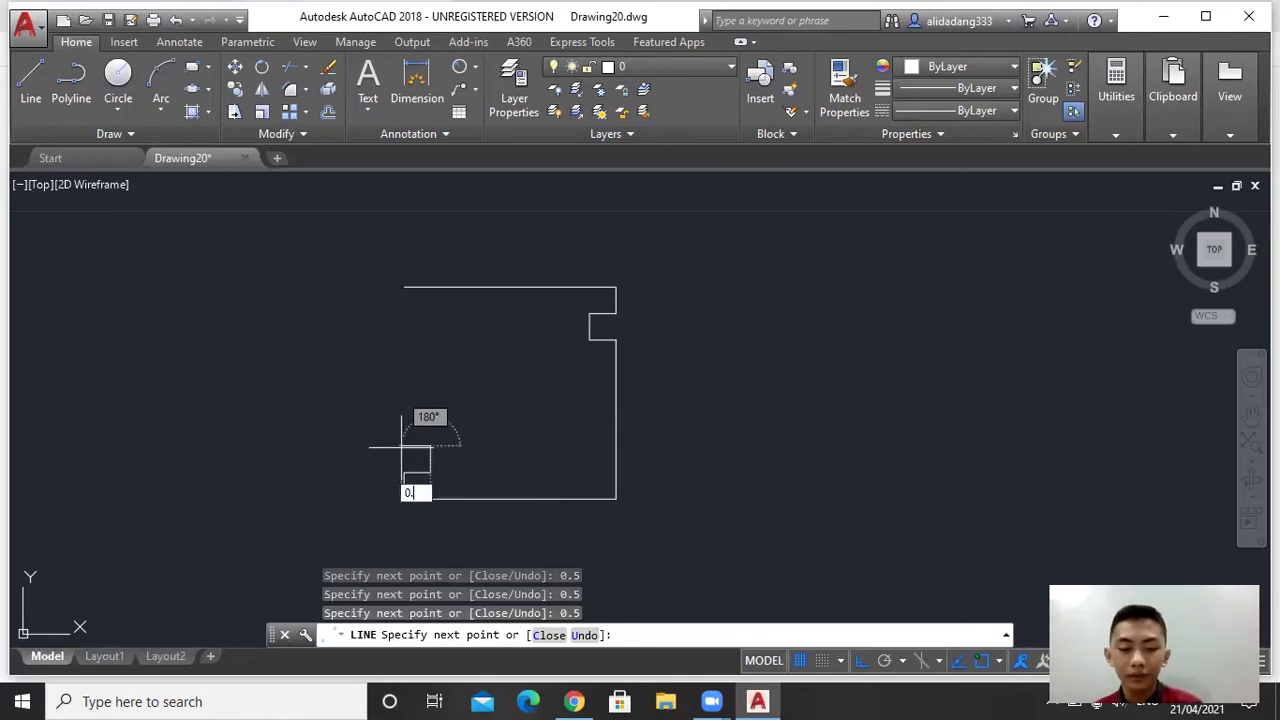
text(5)
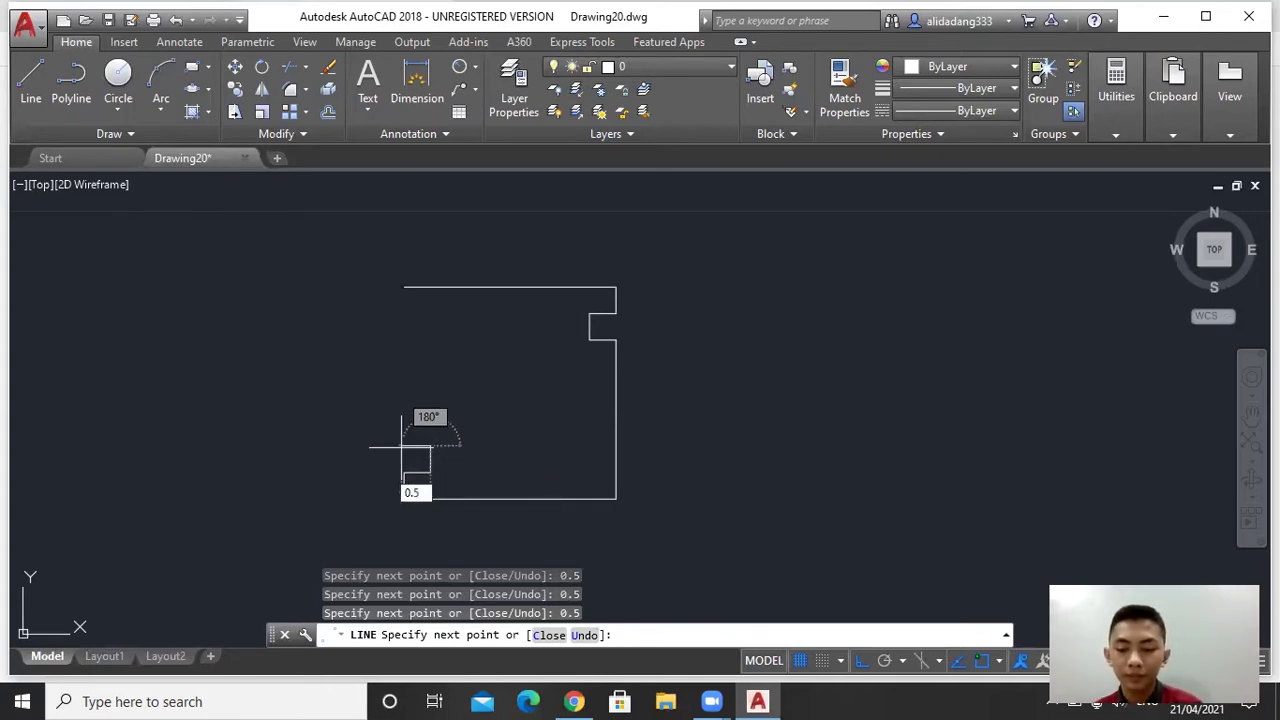
key(Return)
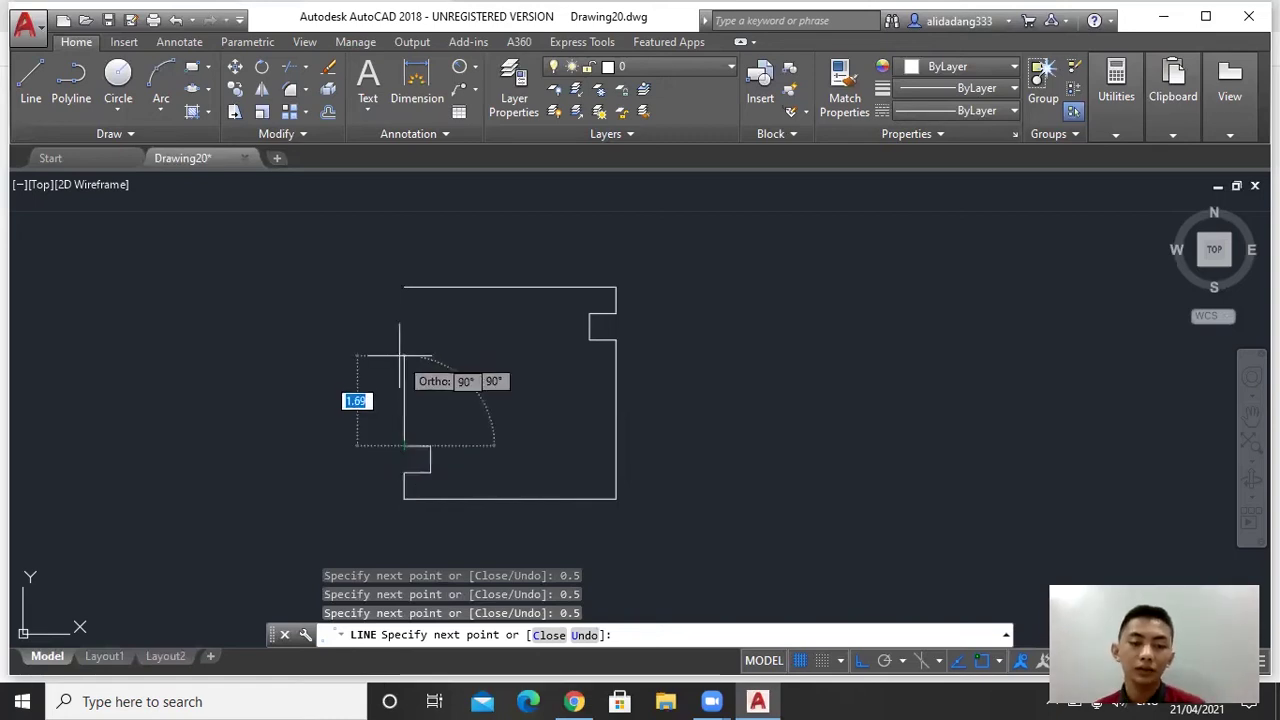
- Close the plate outline with a 3-unit segment straight up to the top-left corner and end the line
text(3)
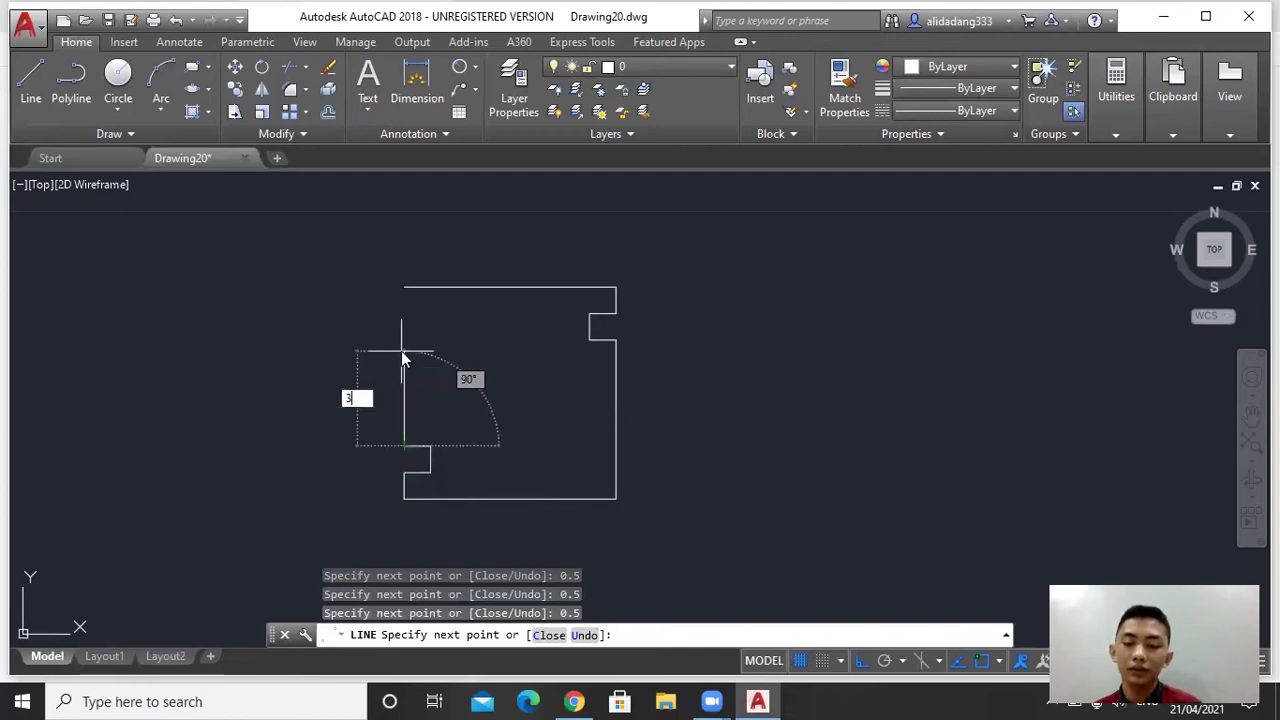
key(Return)
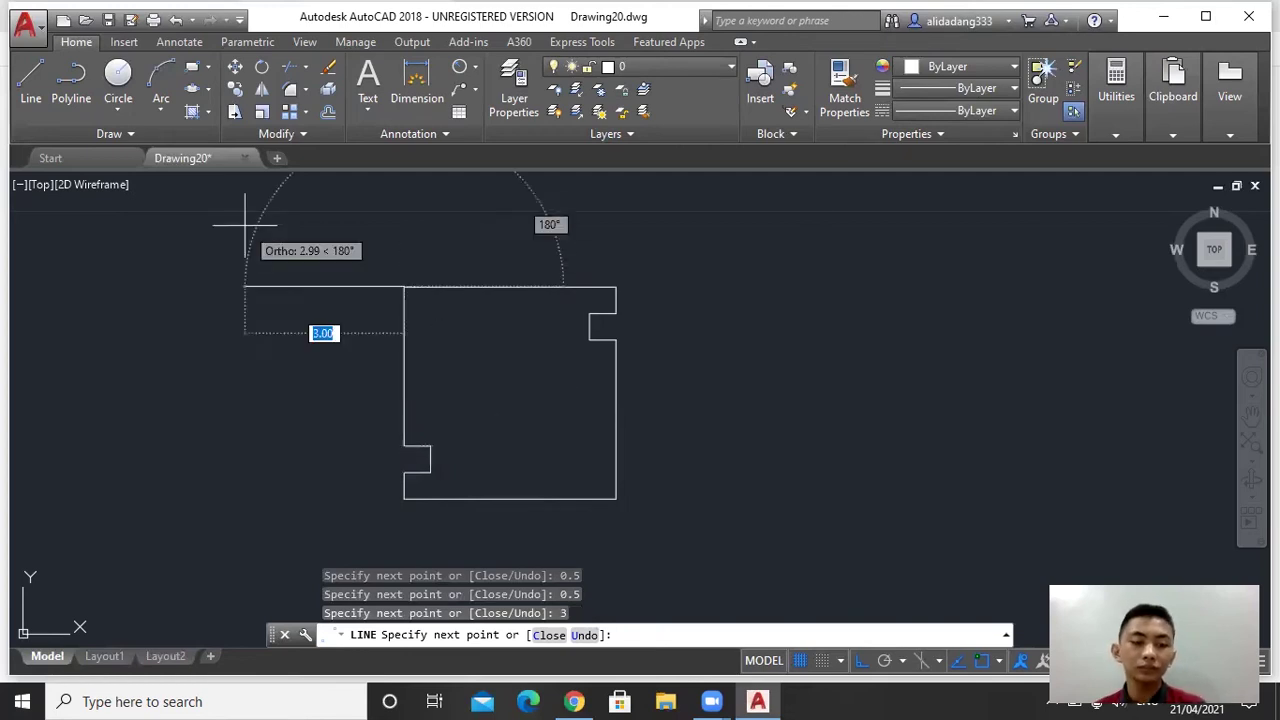
key(Escape)
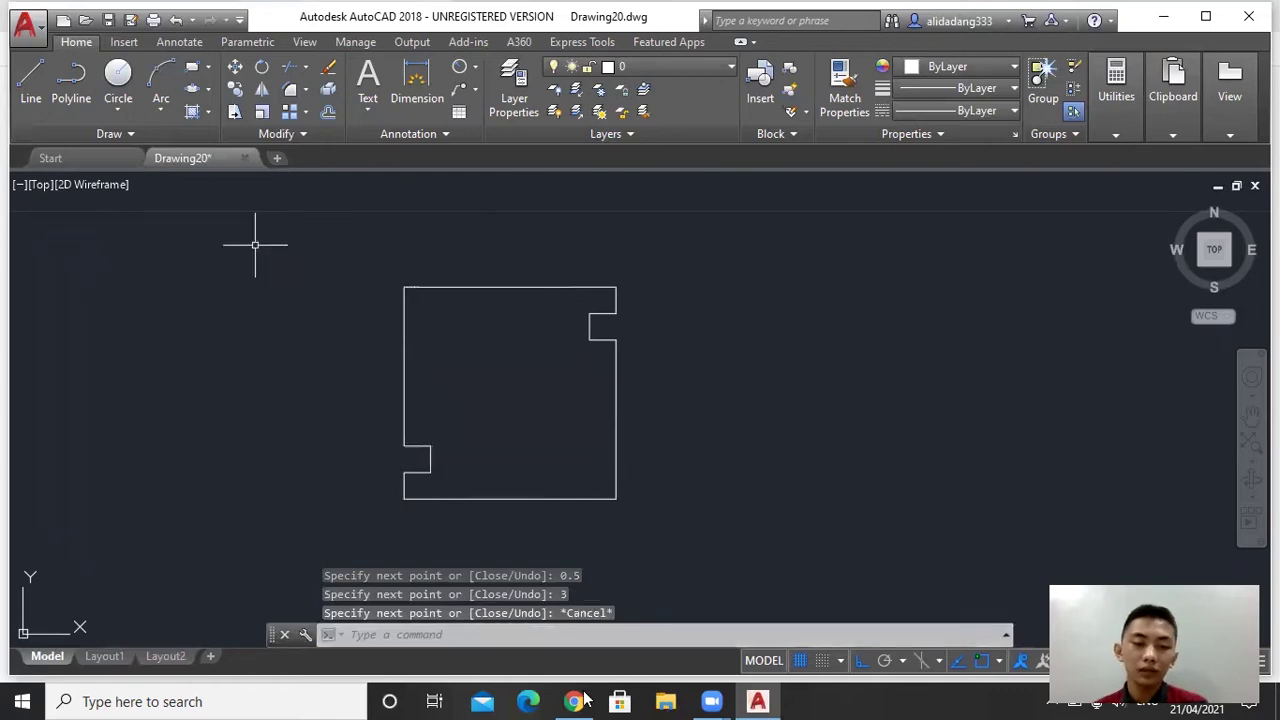
- Check the plate reference in the browser, then in AutoCAD draw a 3-unit line left from the right notch's upper inner corner
key(alt+Tab)
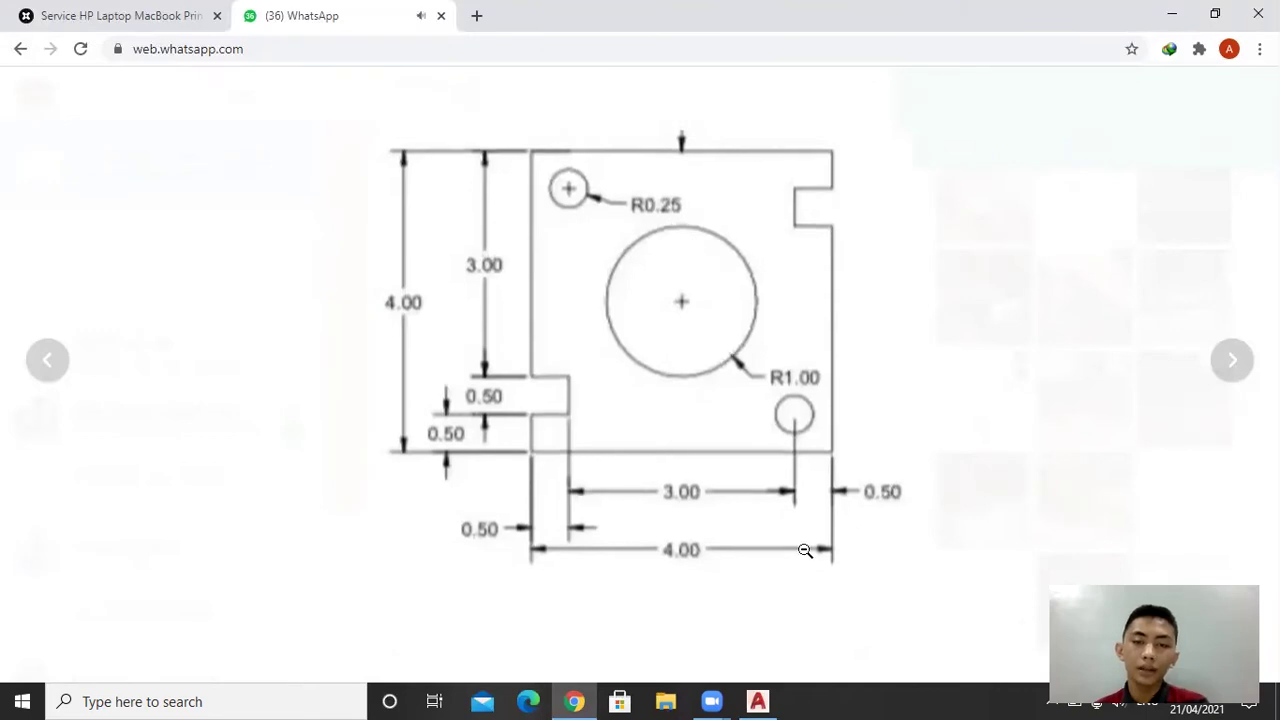
click(760, 698)
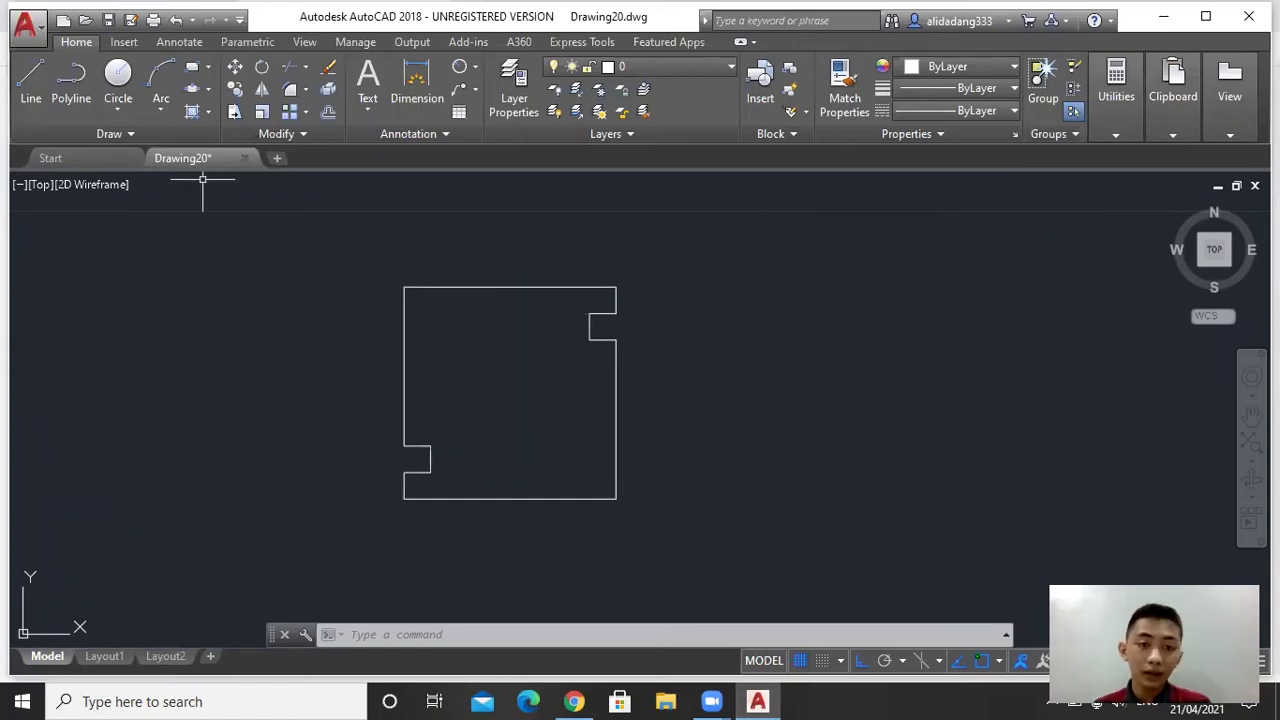
click(30, 102)
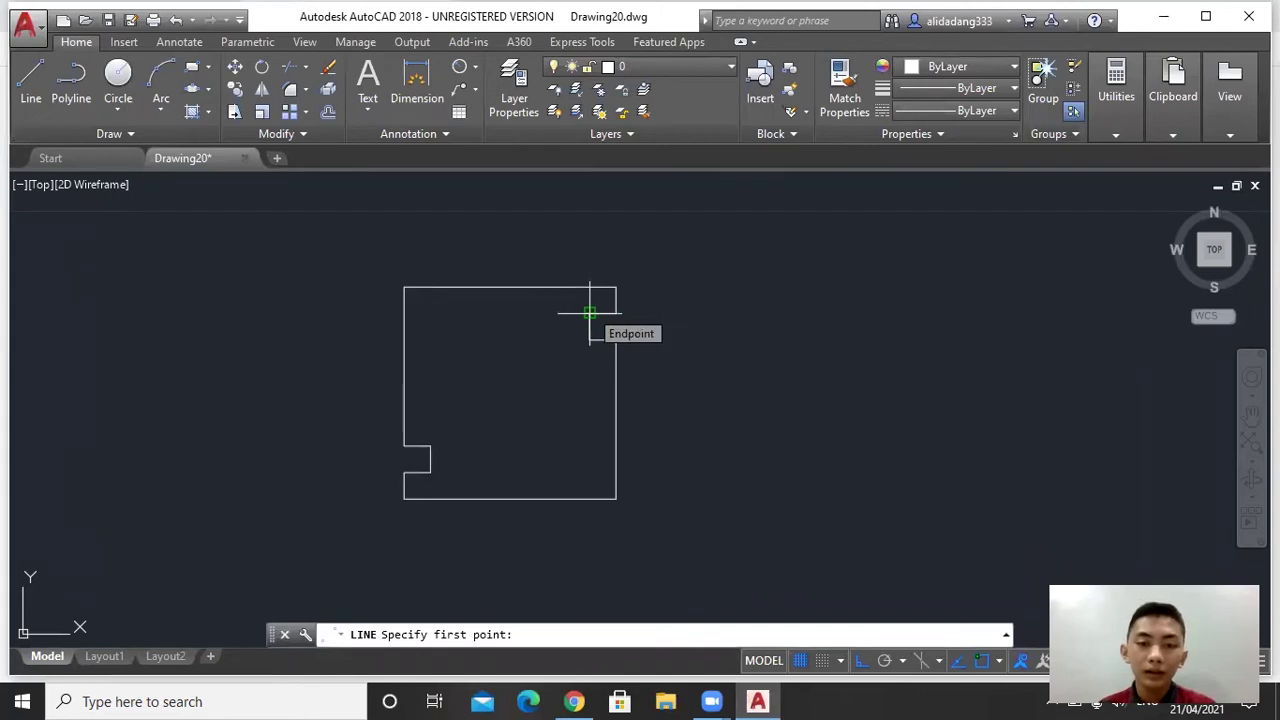
click(590, 313)
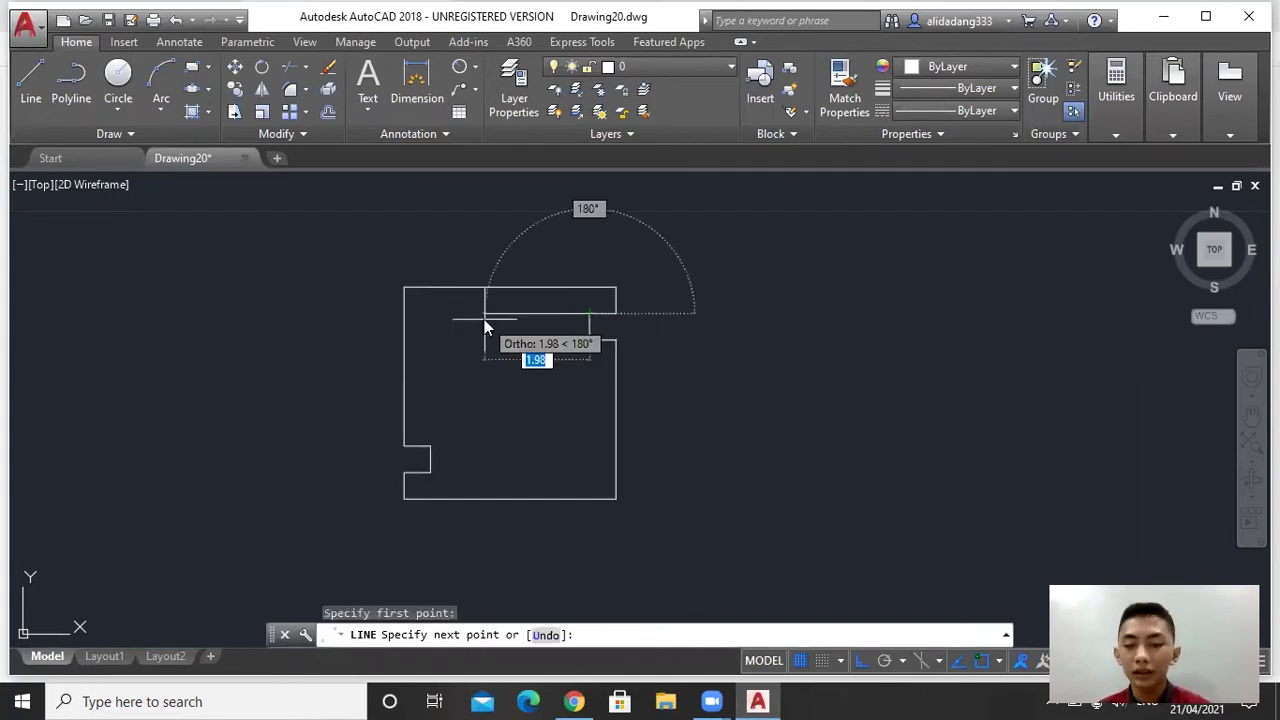
text(3)
key(Return)
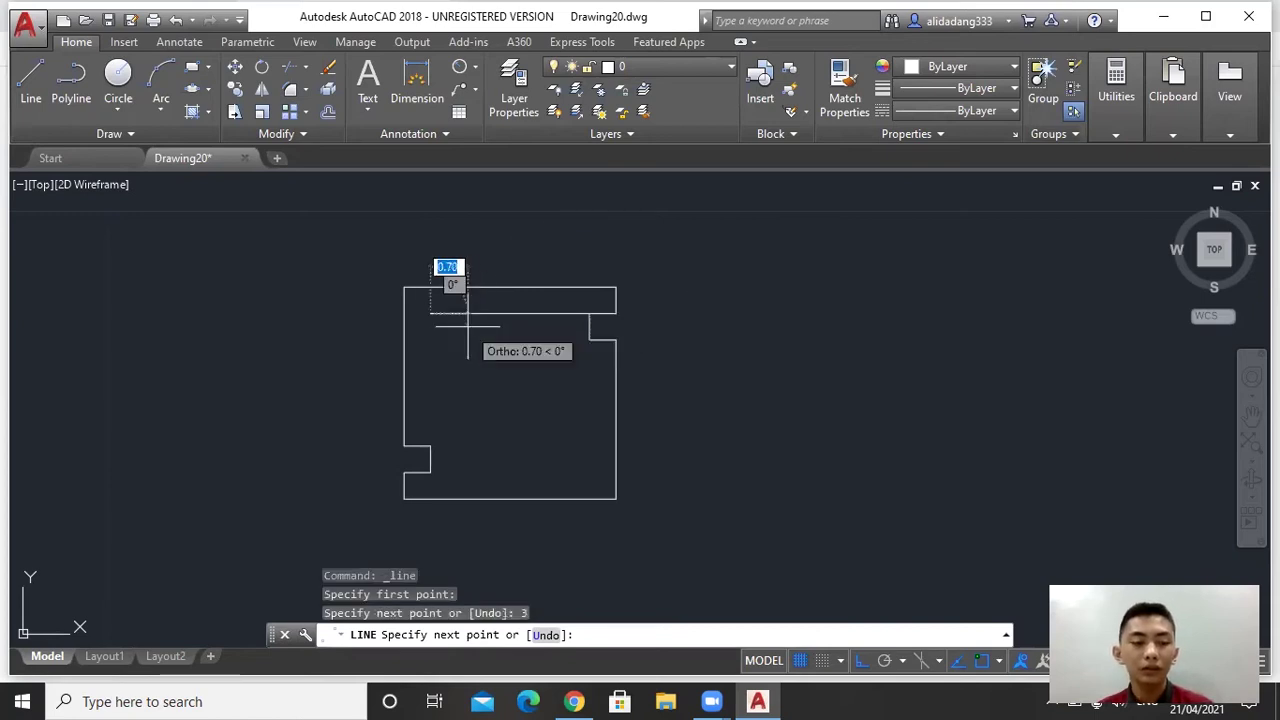
key(Escape)
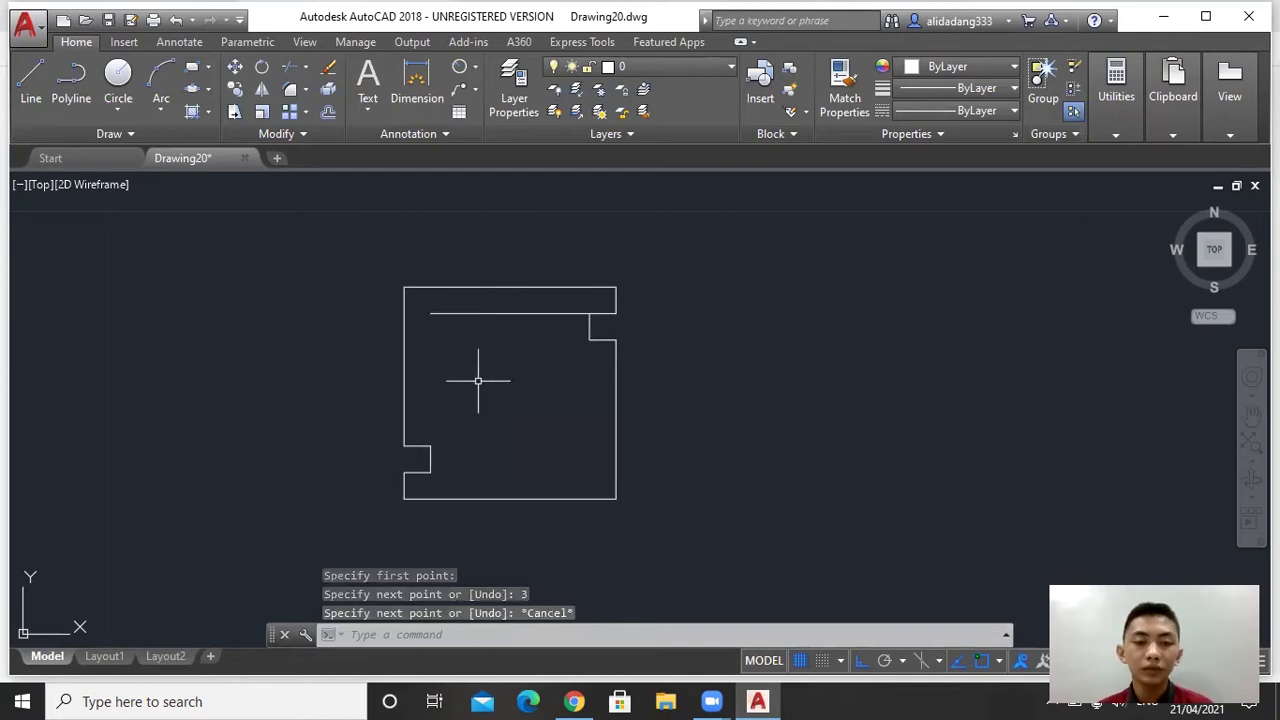
- Draw a 3-unit horizontal line to the right from the left notch's upper inner corner
scroll(478, 380, down, 2)
middle_drag(478, 380, 637, 404)
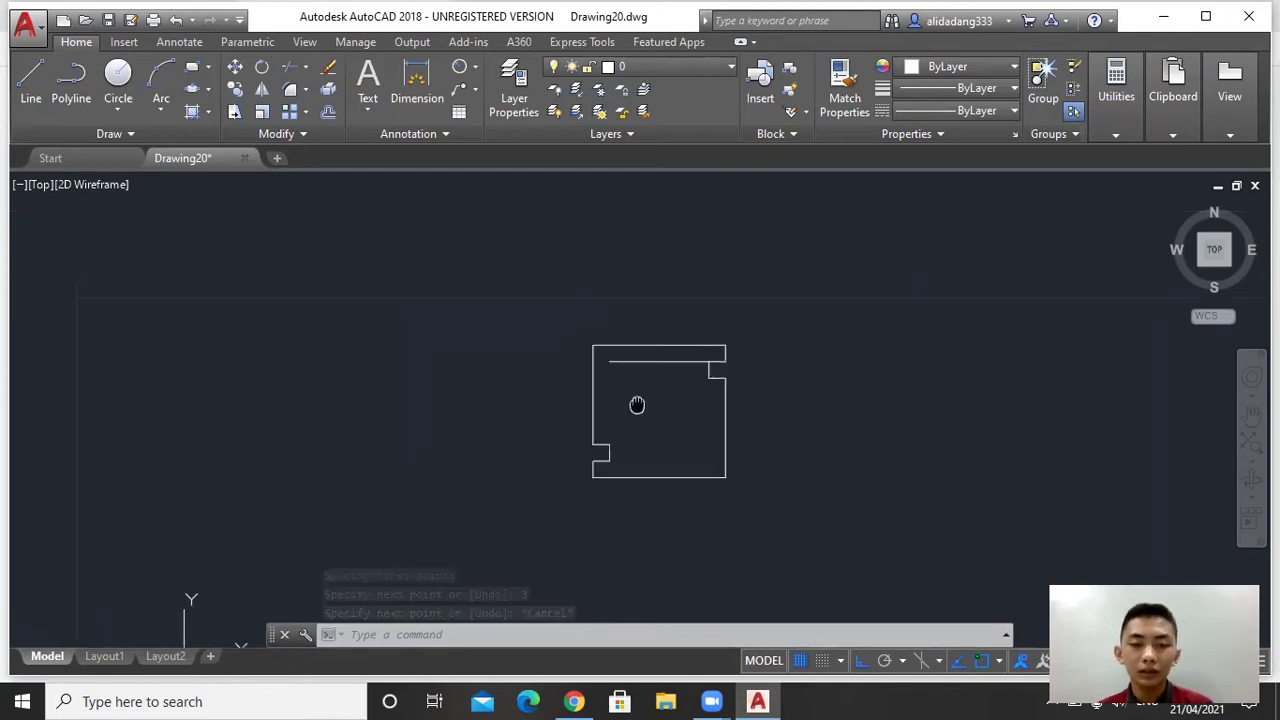
scroll(643, 390, up, 4)
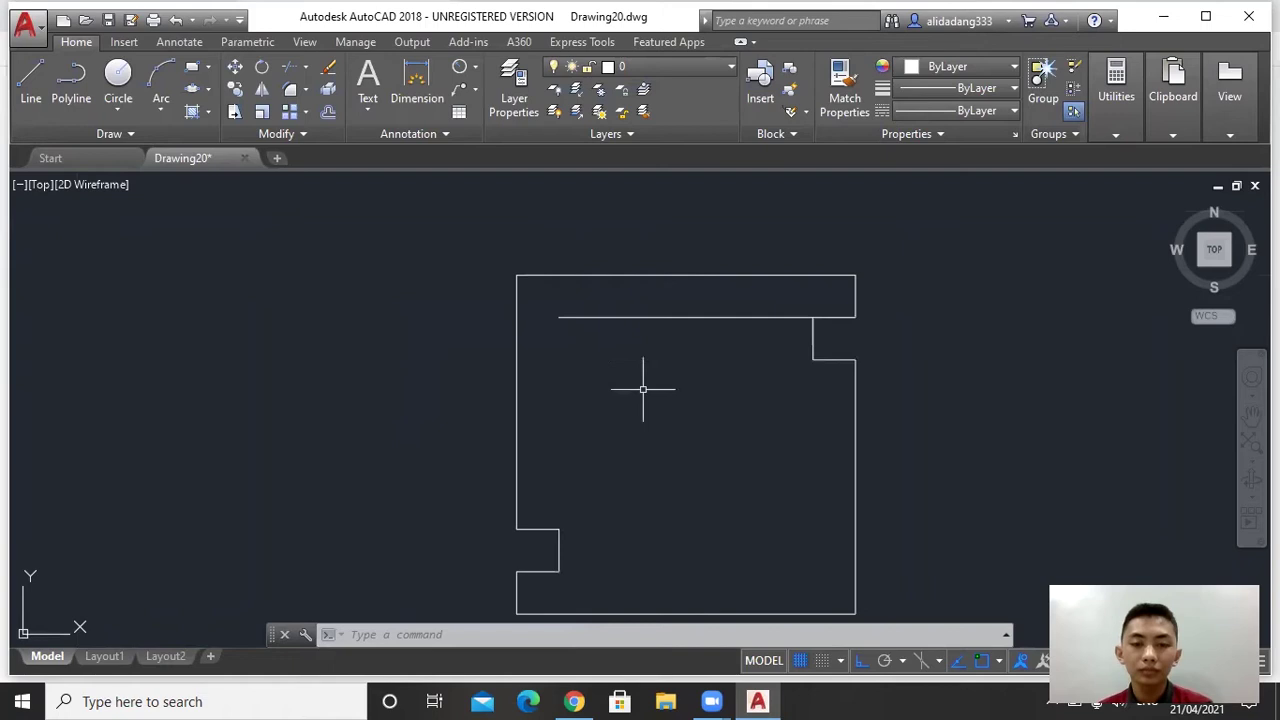
scroll(642, 390, down, 2)
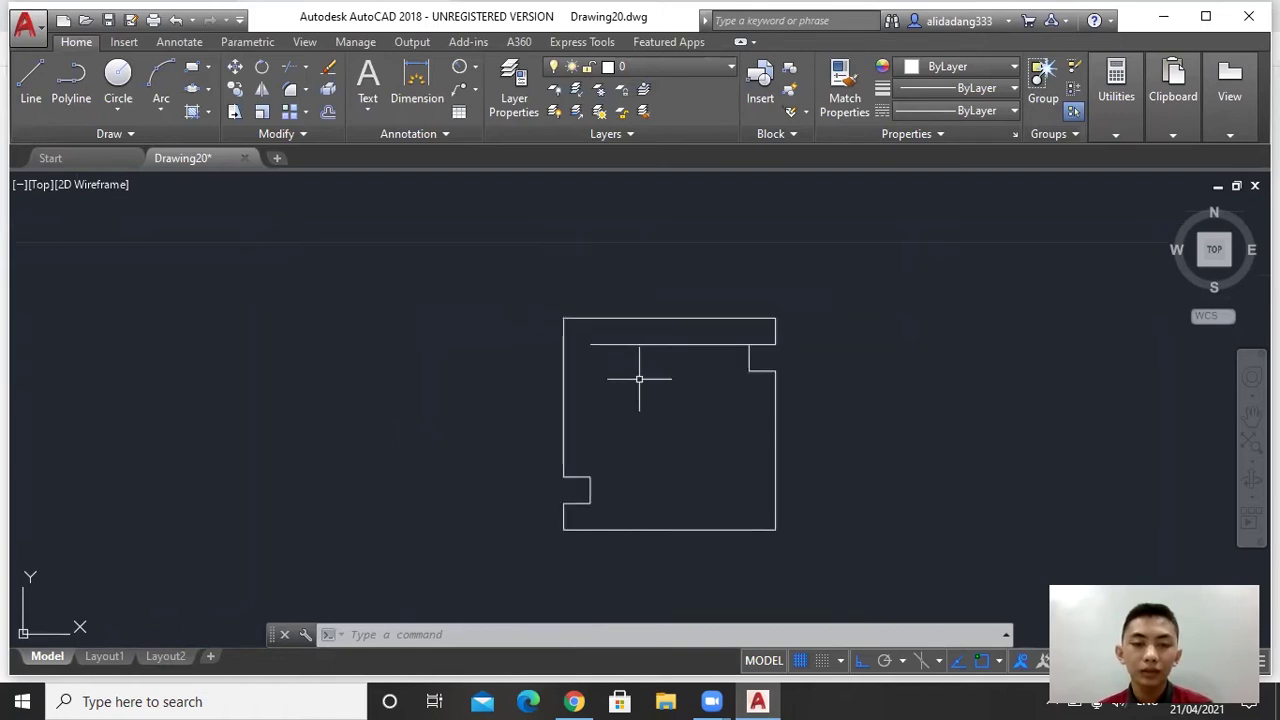
click(639, 379)
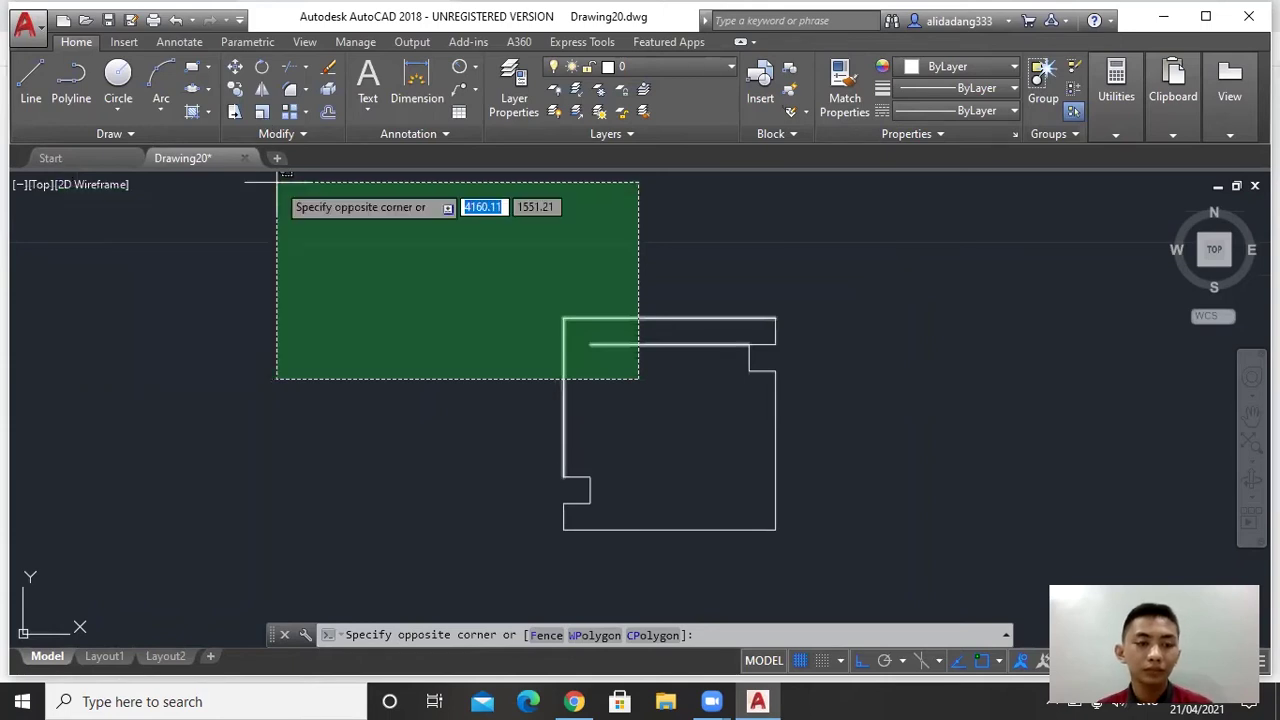
key(Escape)
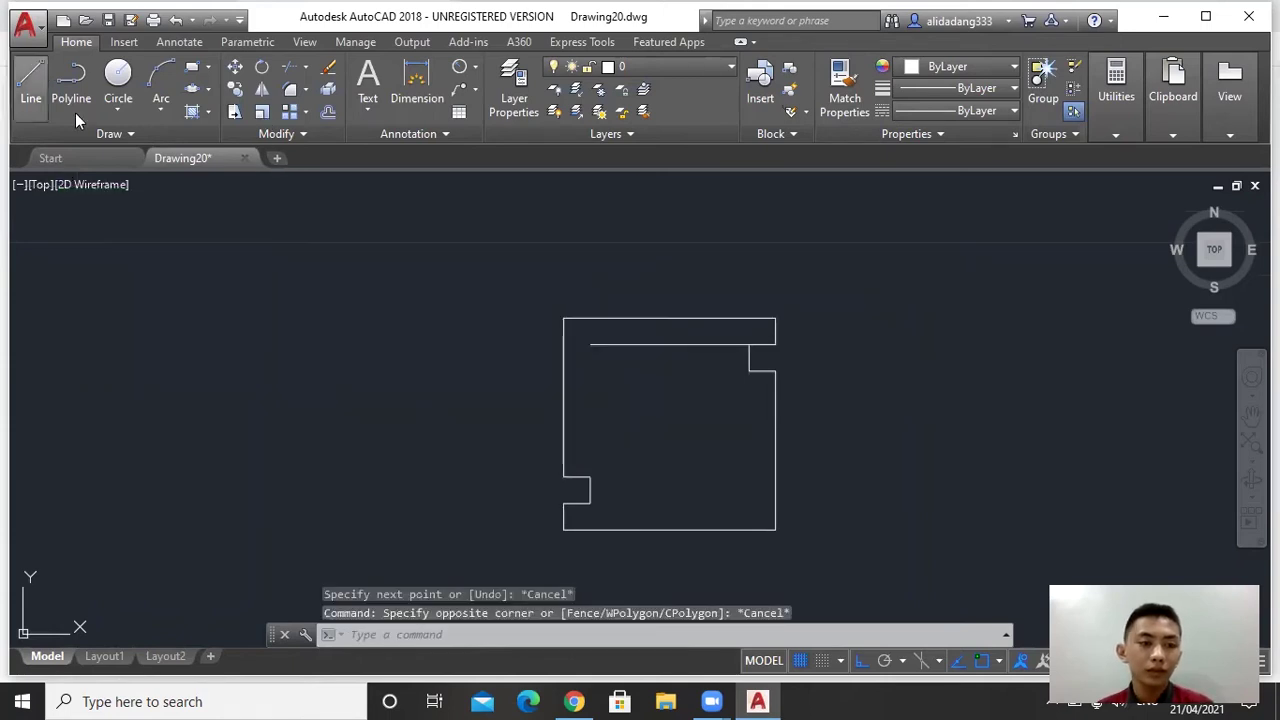
click(31, 82)
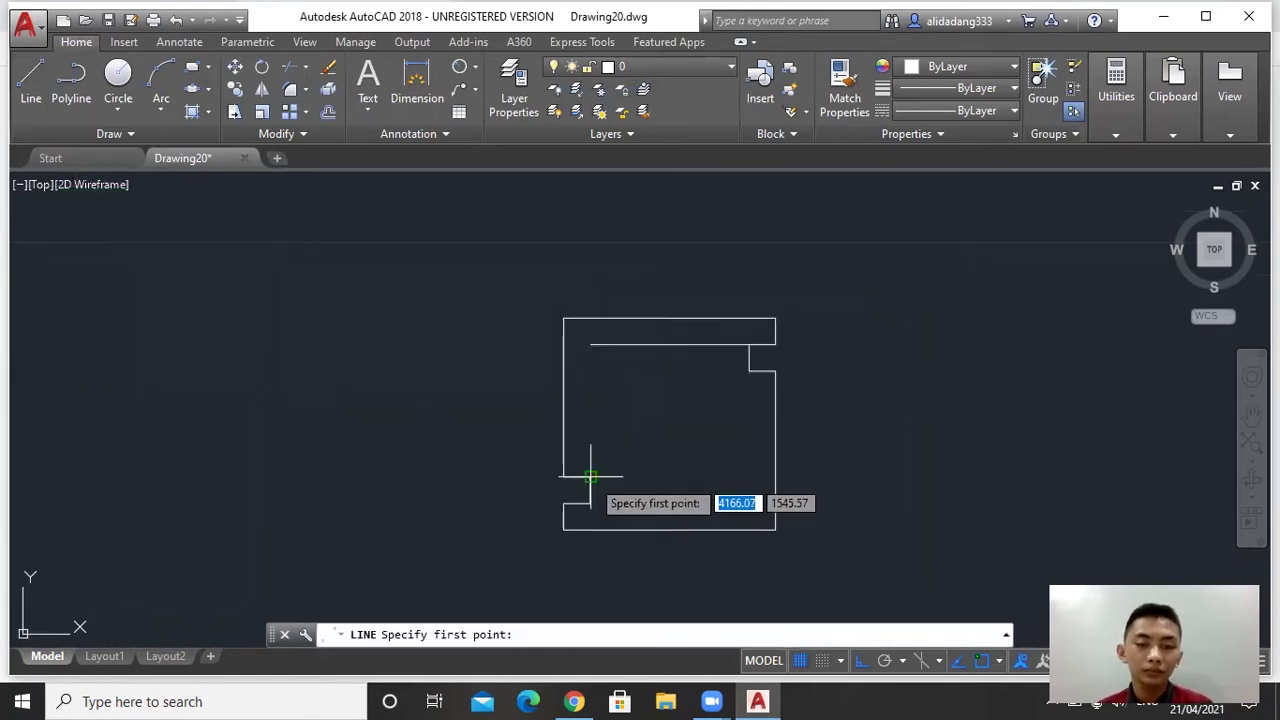
click(590, 476)
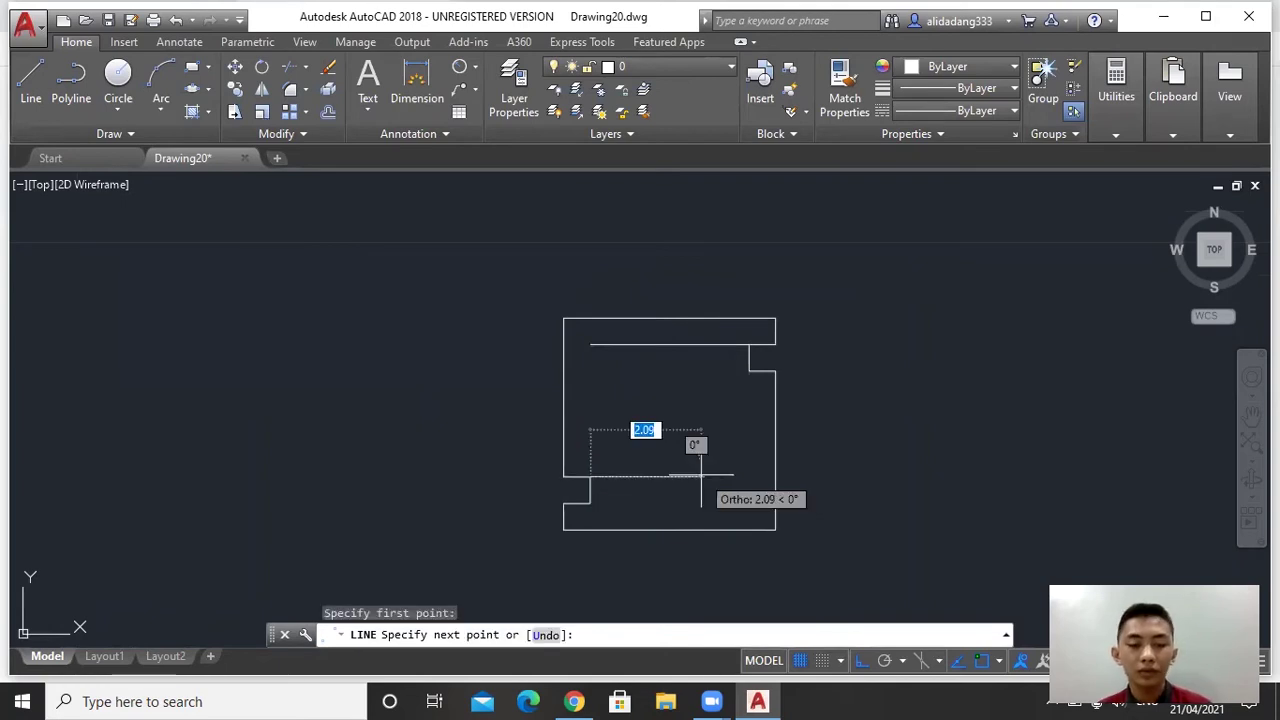
text(3)
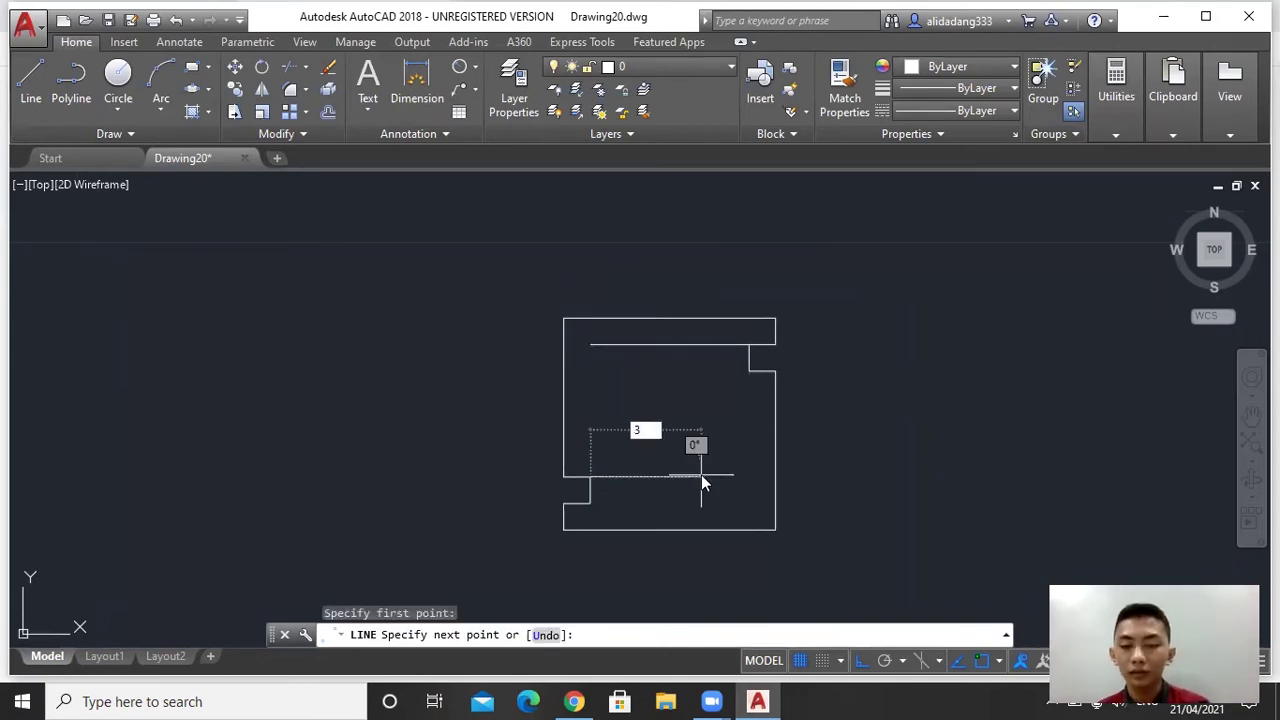
key(Return)
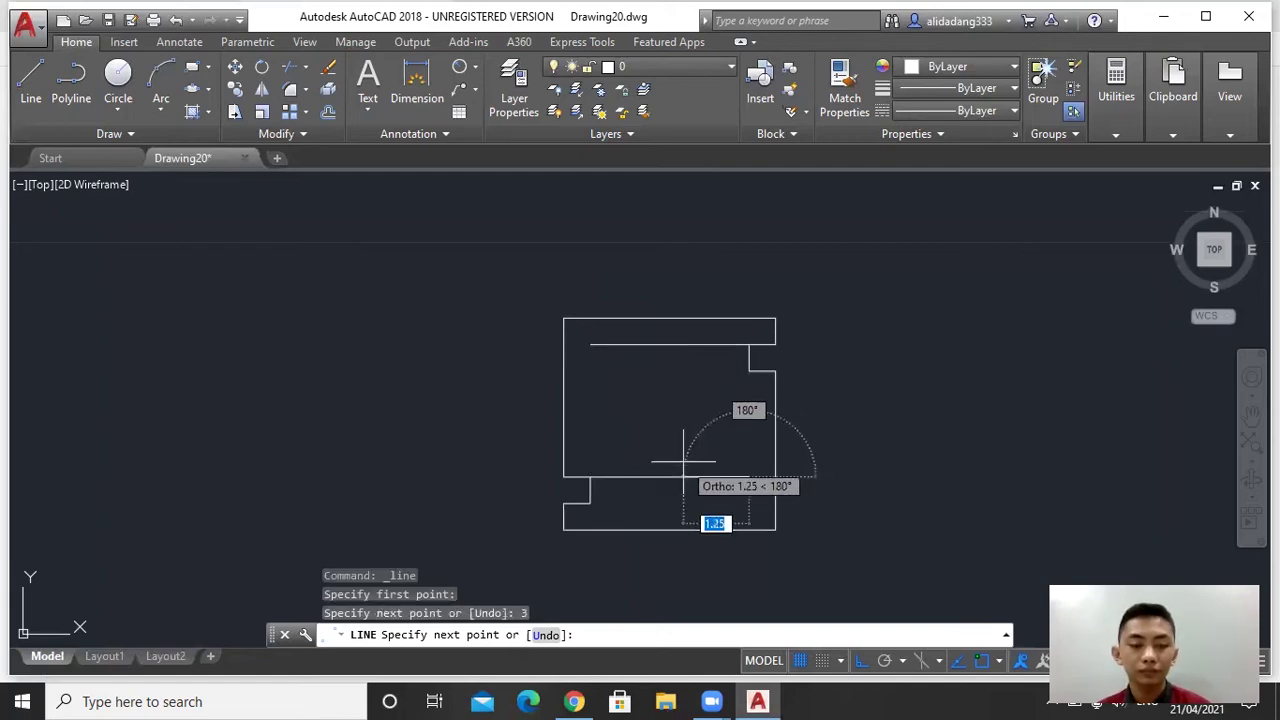
key(Escape)
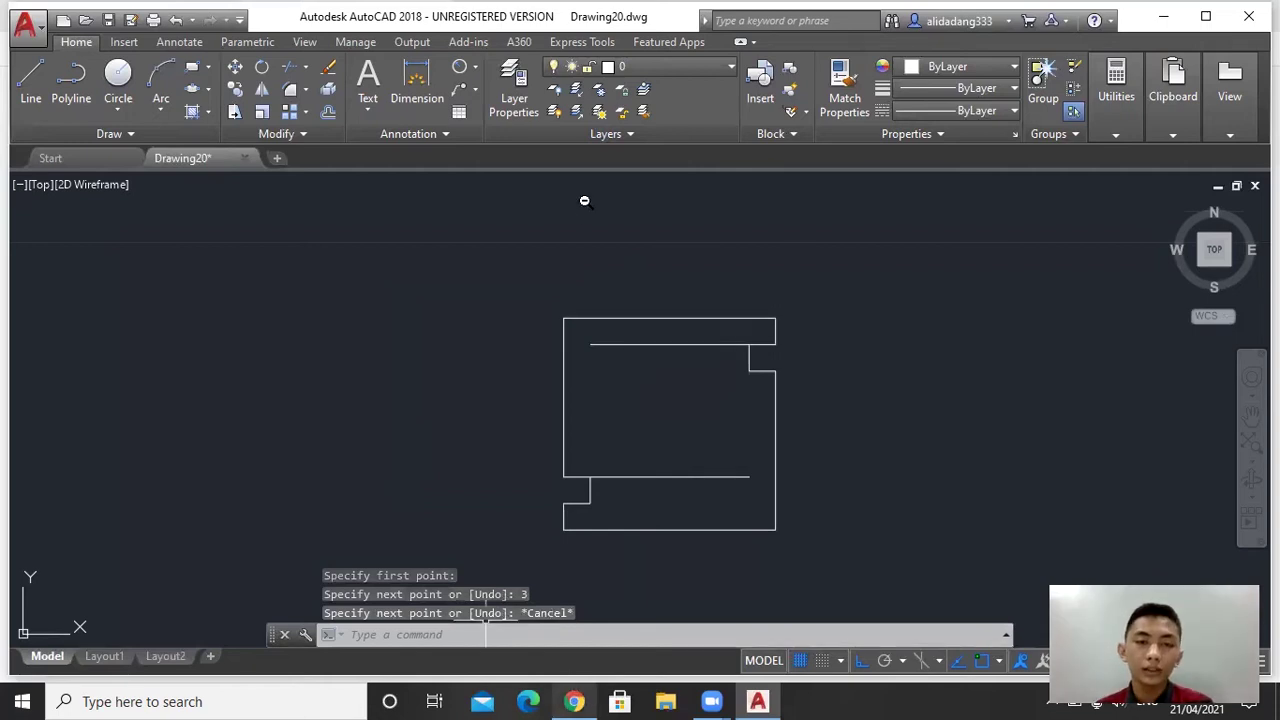
- Check the browser reference, and in AutoCAD draw helper lines from the plate's top-left corner, 2 units right and 2 units down
key(alt+Tab)
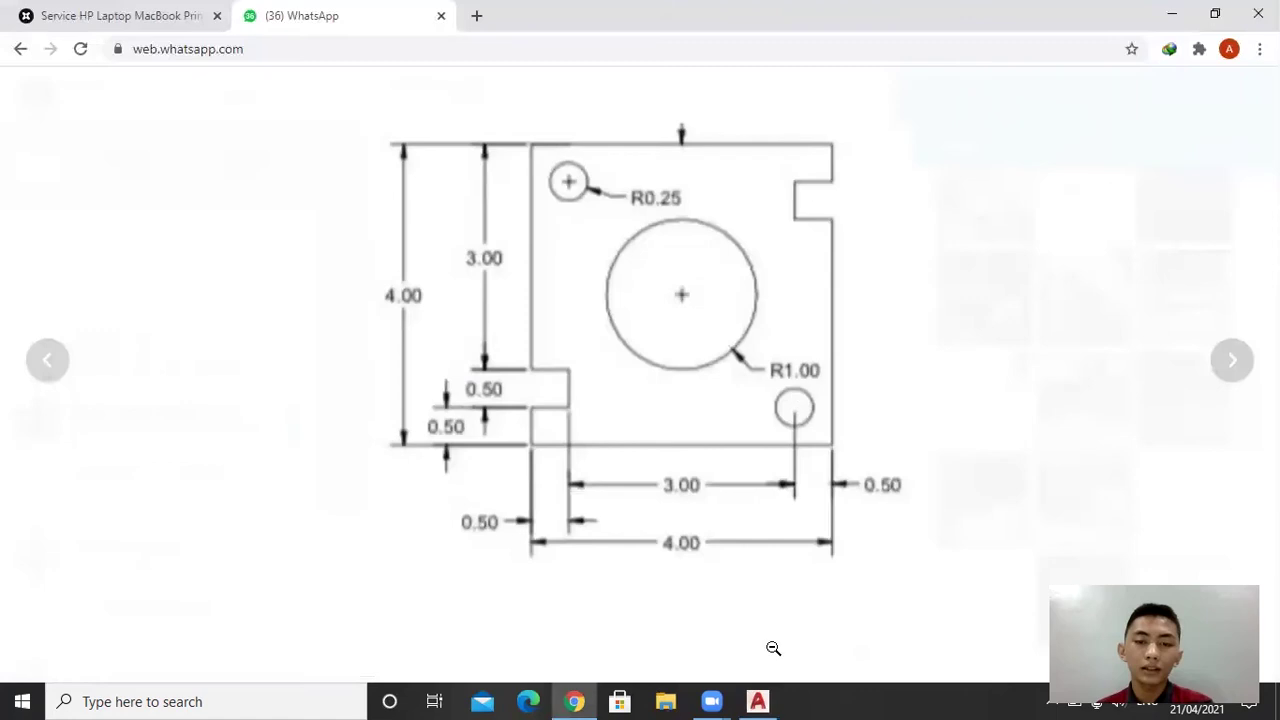
click(760, 701)
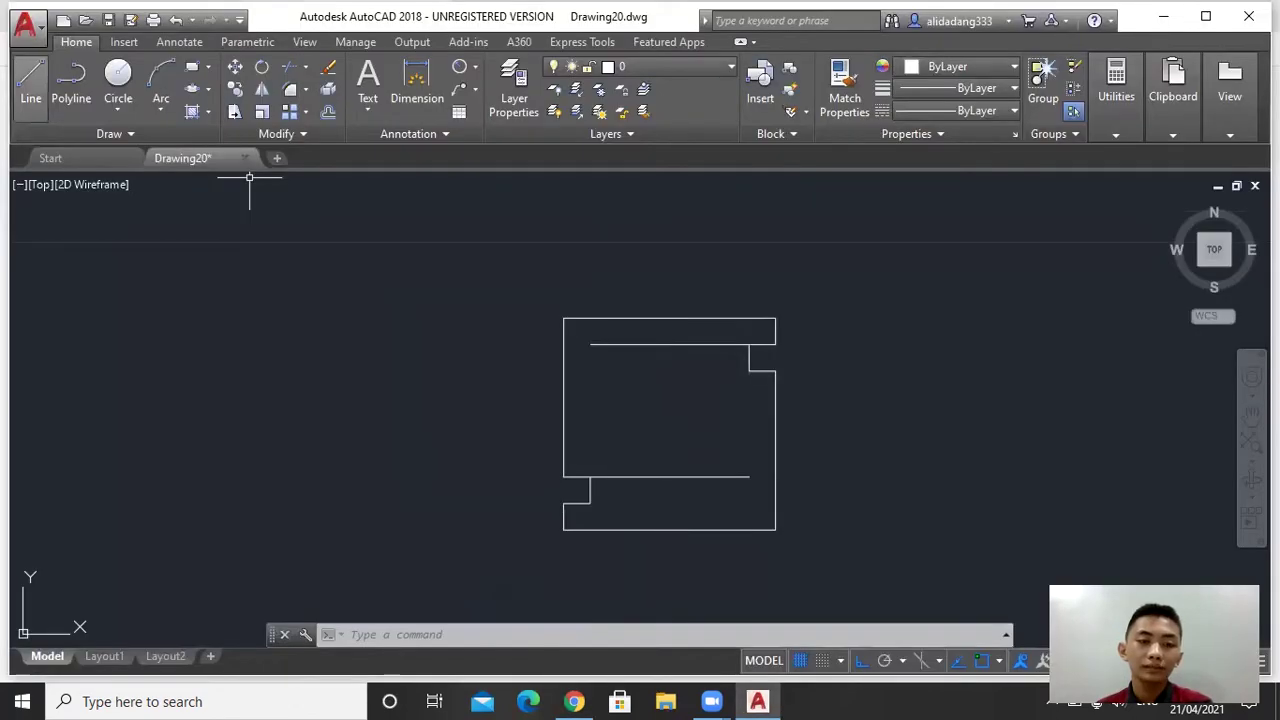
text(l)
key(Return)
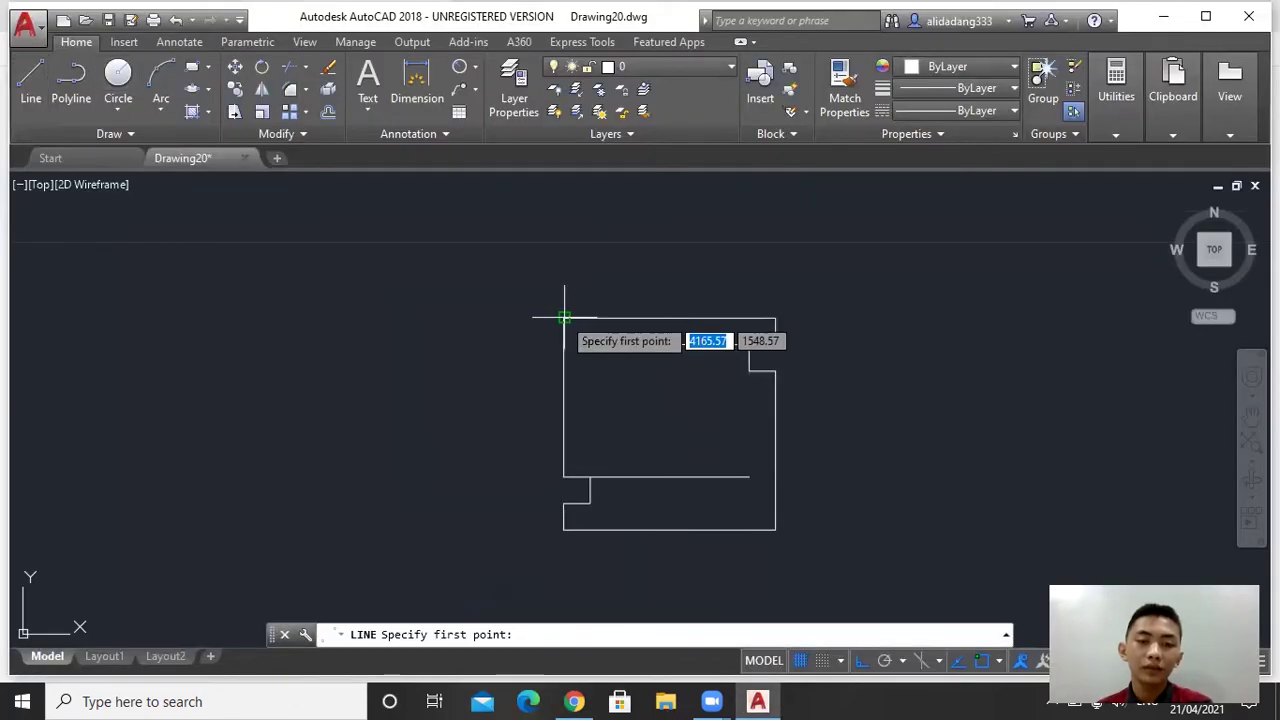
click(564, 318)
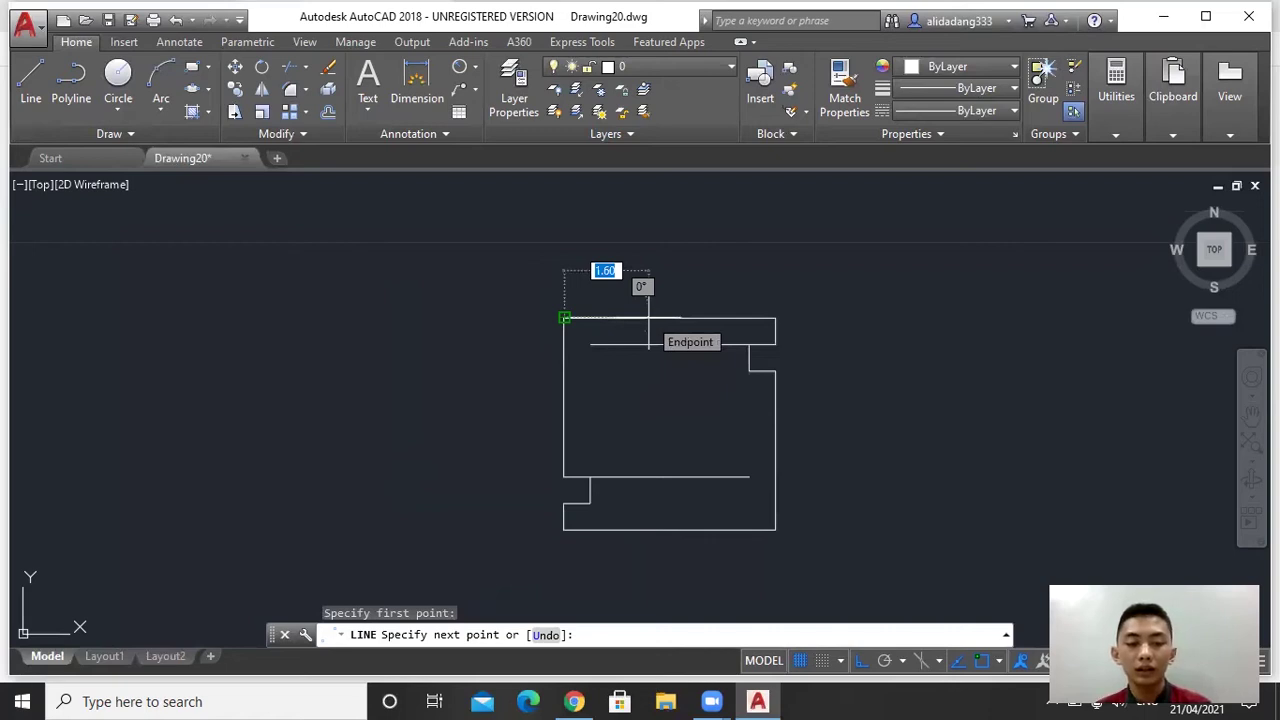
text(2)
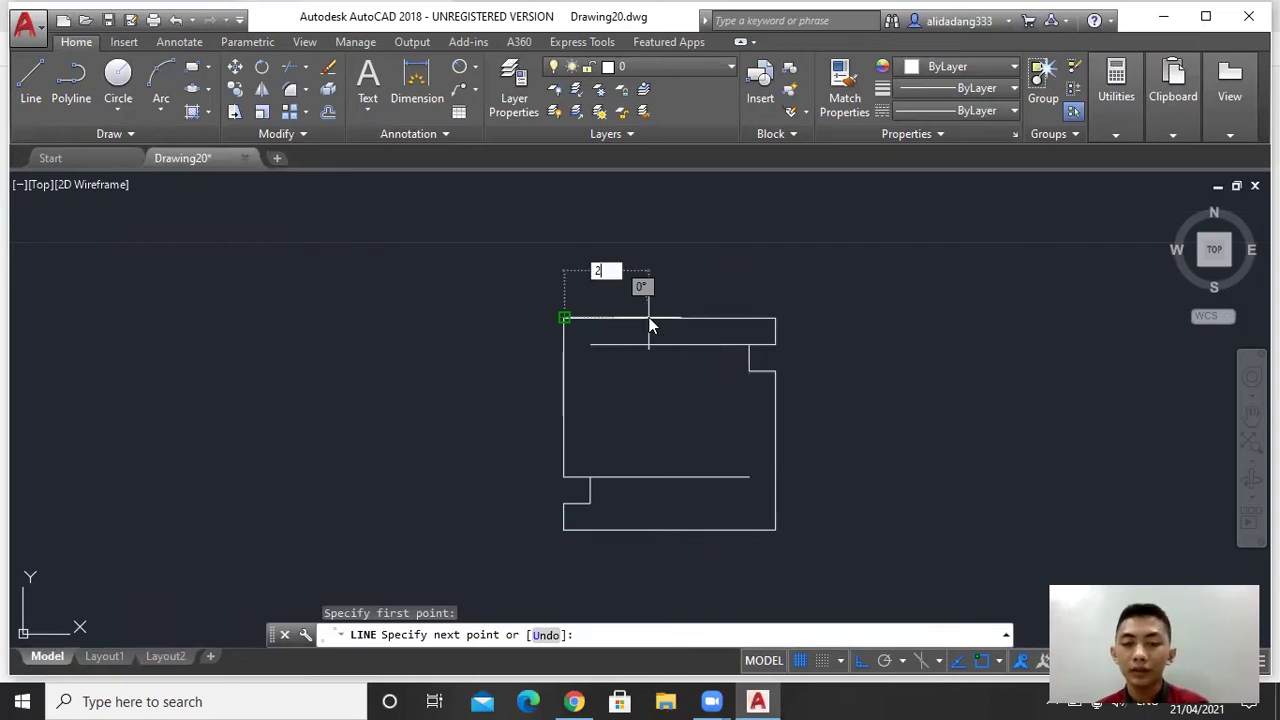
key(Return)
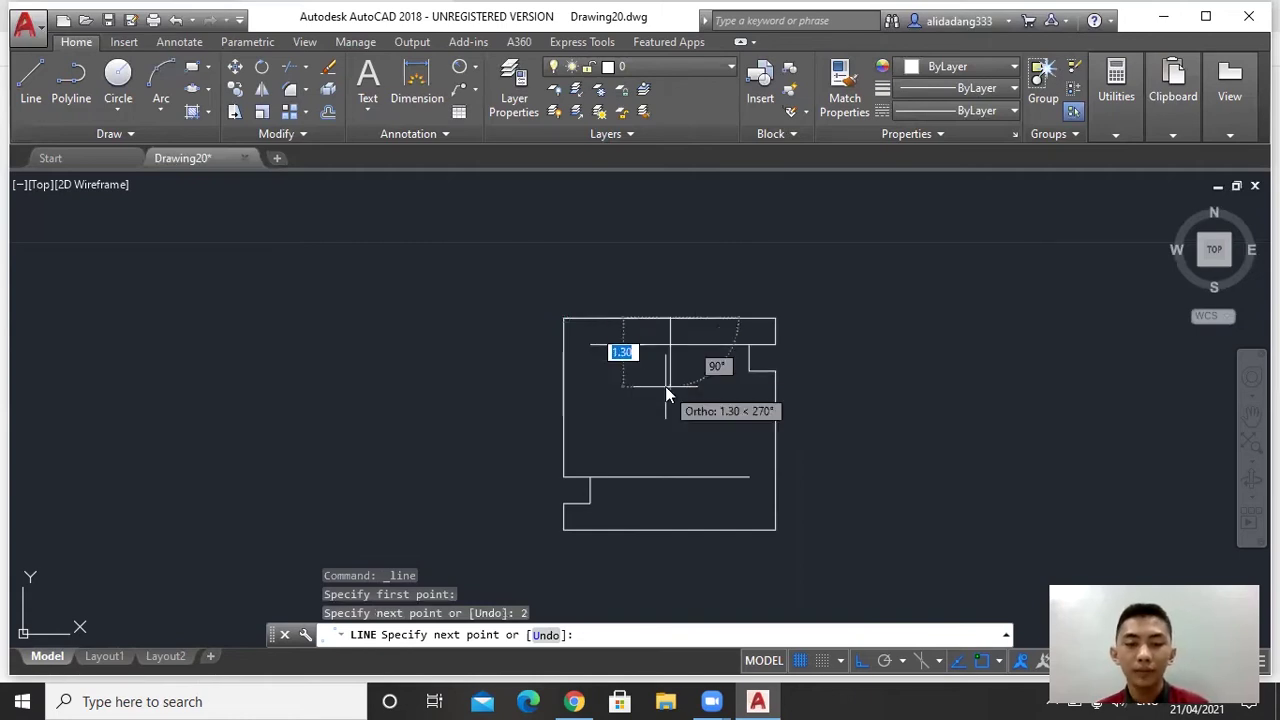
text(2)
key(Return)
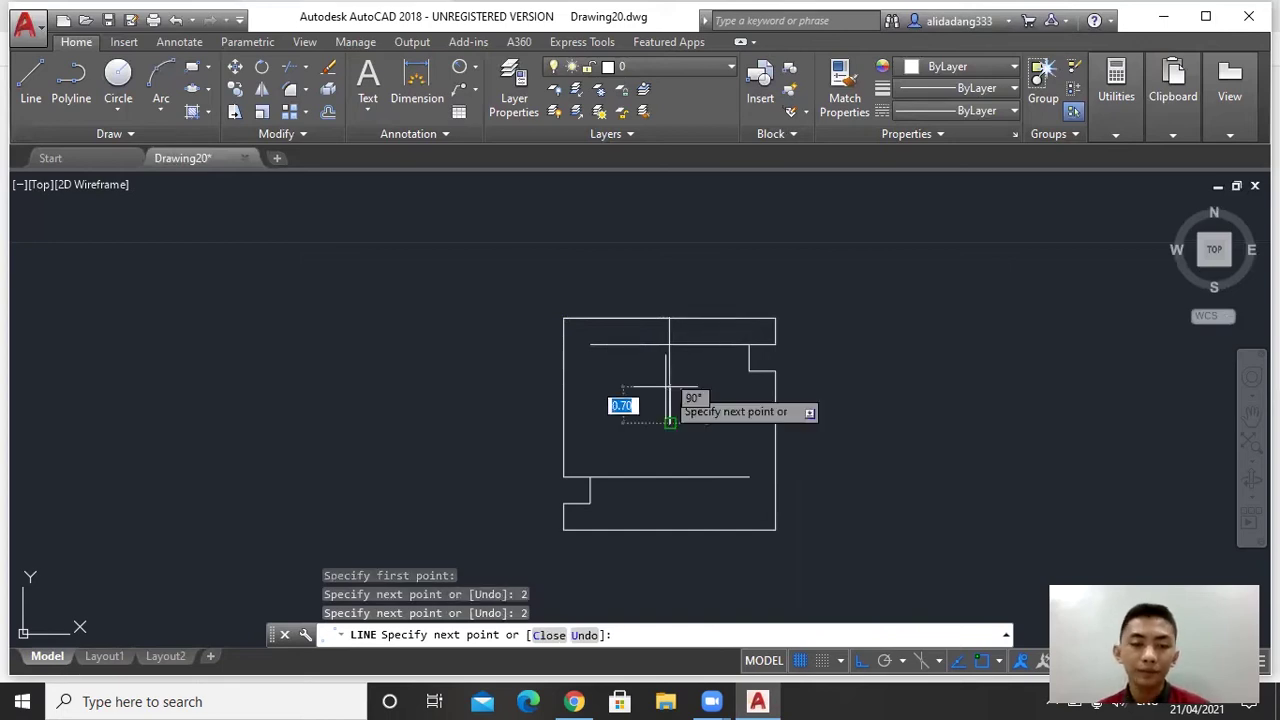
key(Escape)
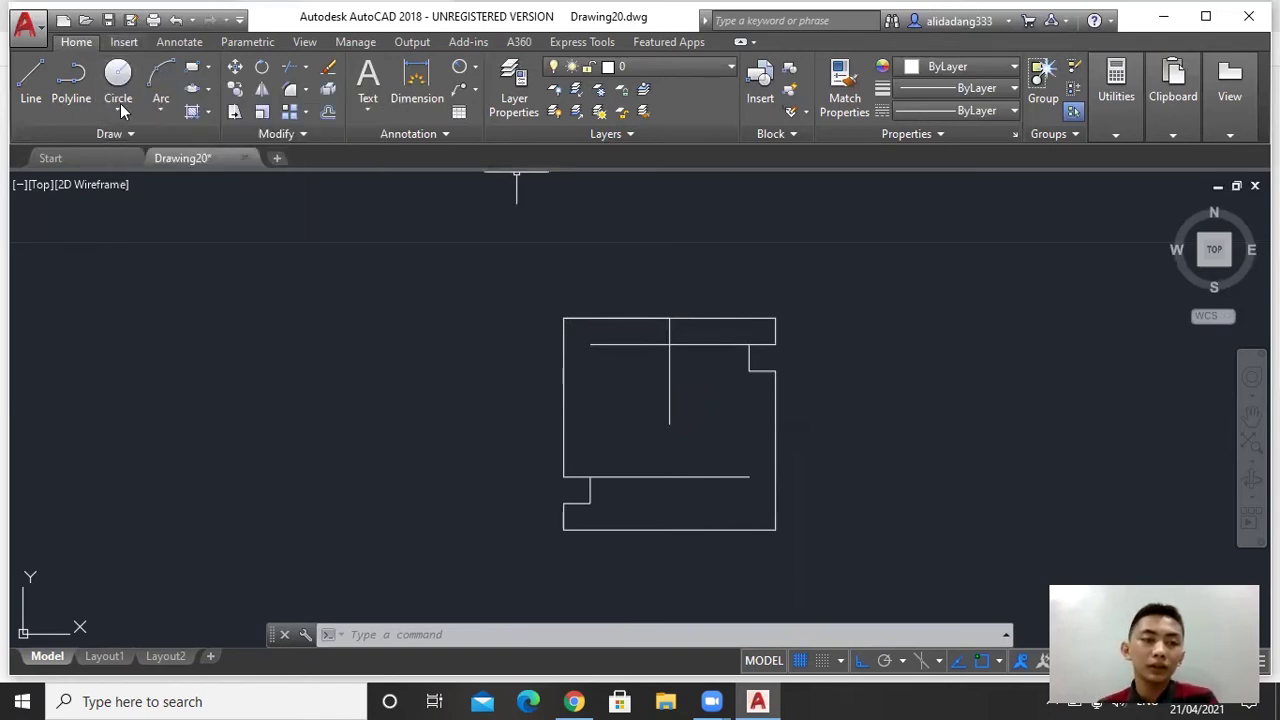
- Check the small hole's radius in the browser reference, and in AutoCAD draw a 0.25-radius circle centred on the upper helper line's left end
click(120, 110)
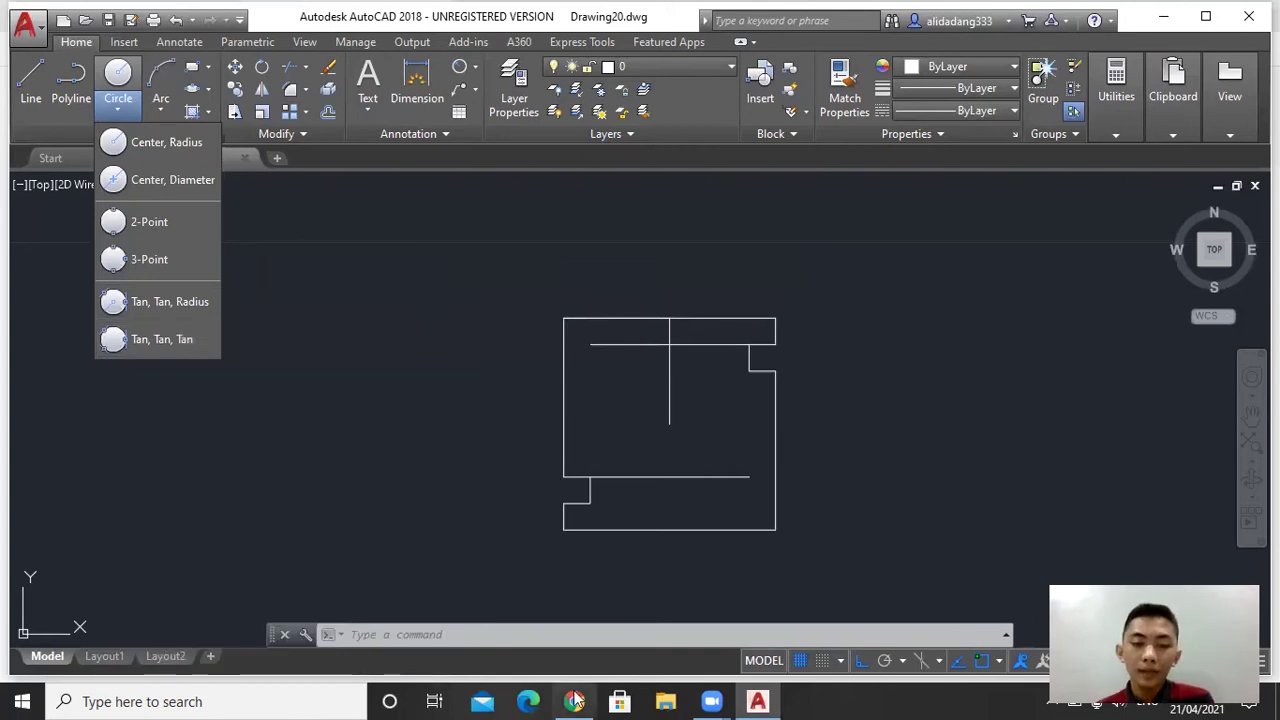
key(alt+Tab)
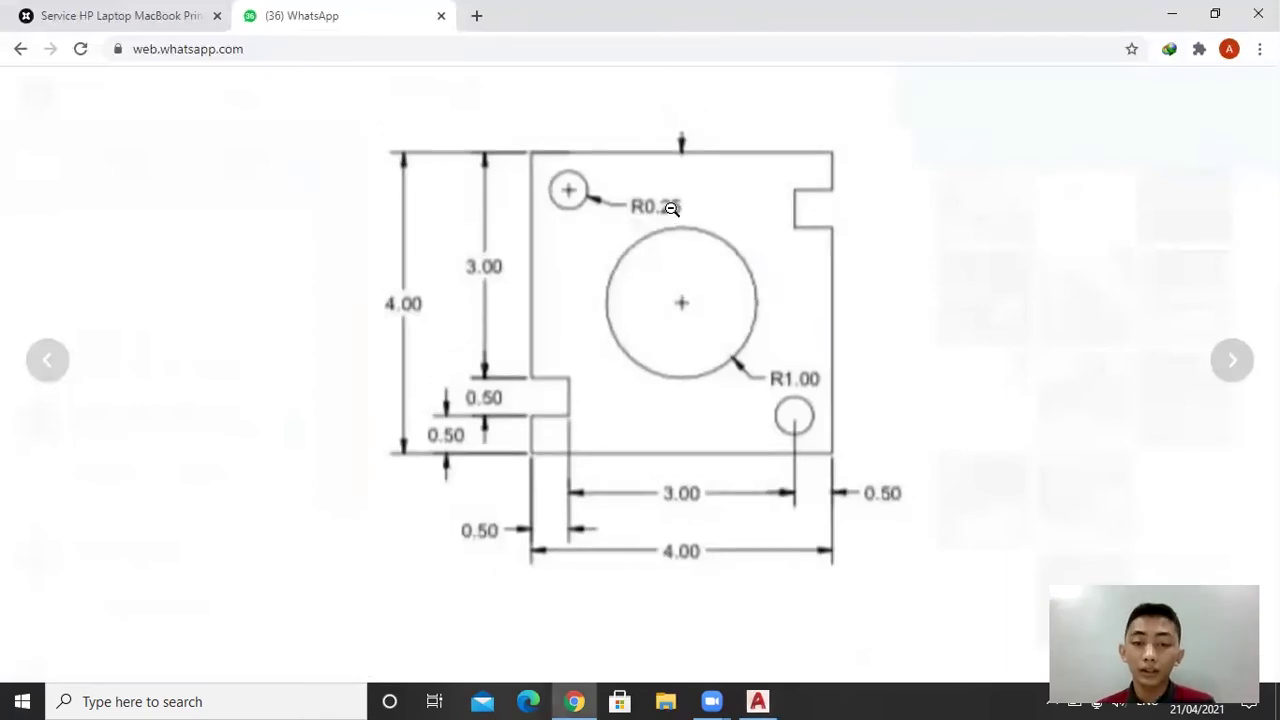
click(759, 701)
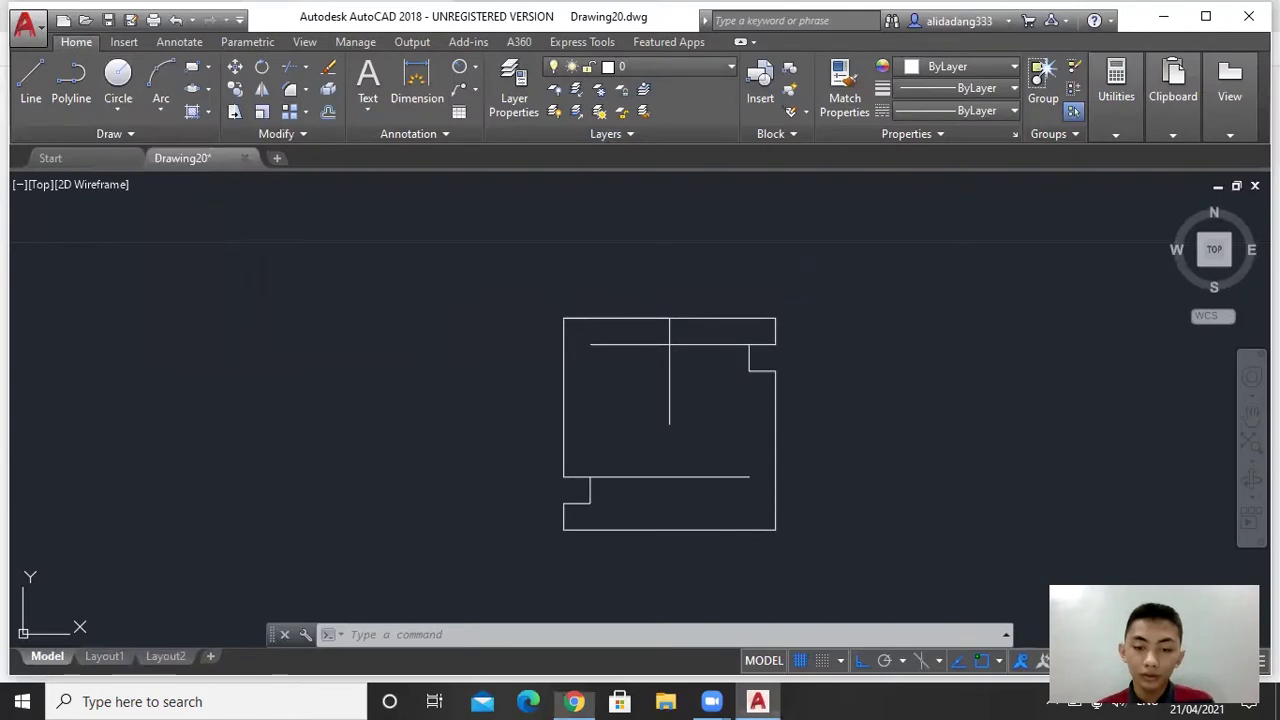
click(117, 110)
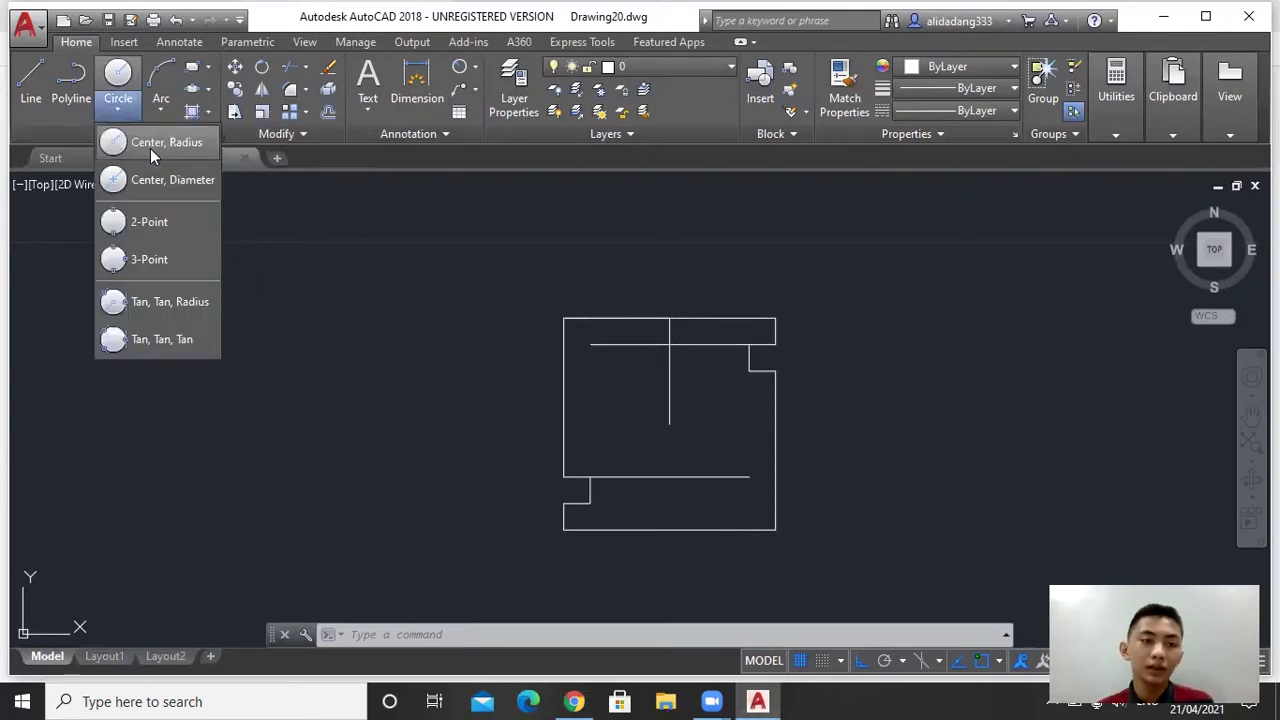
click(150, 148)
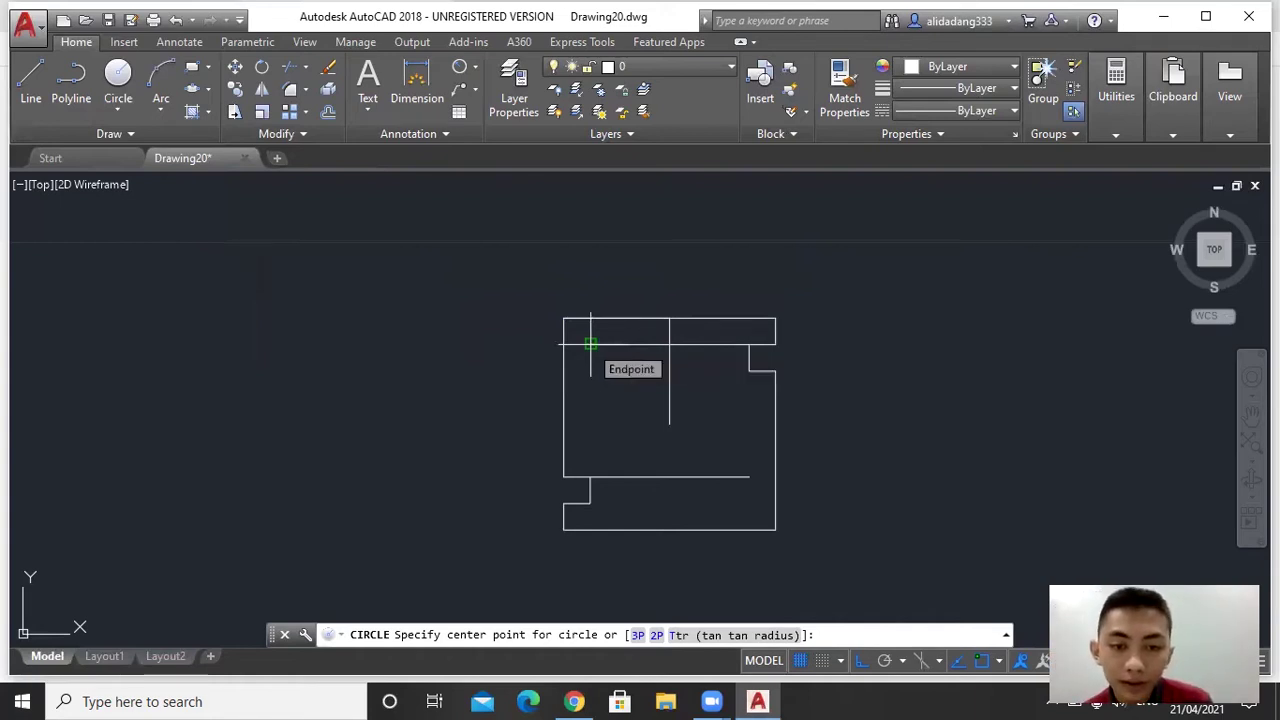
click(590, 343)
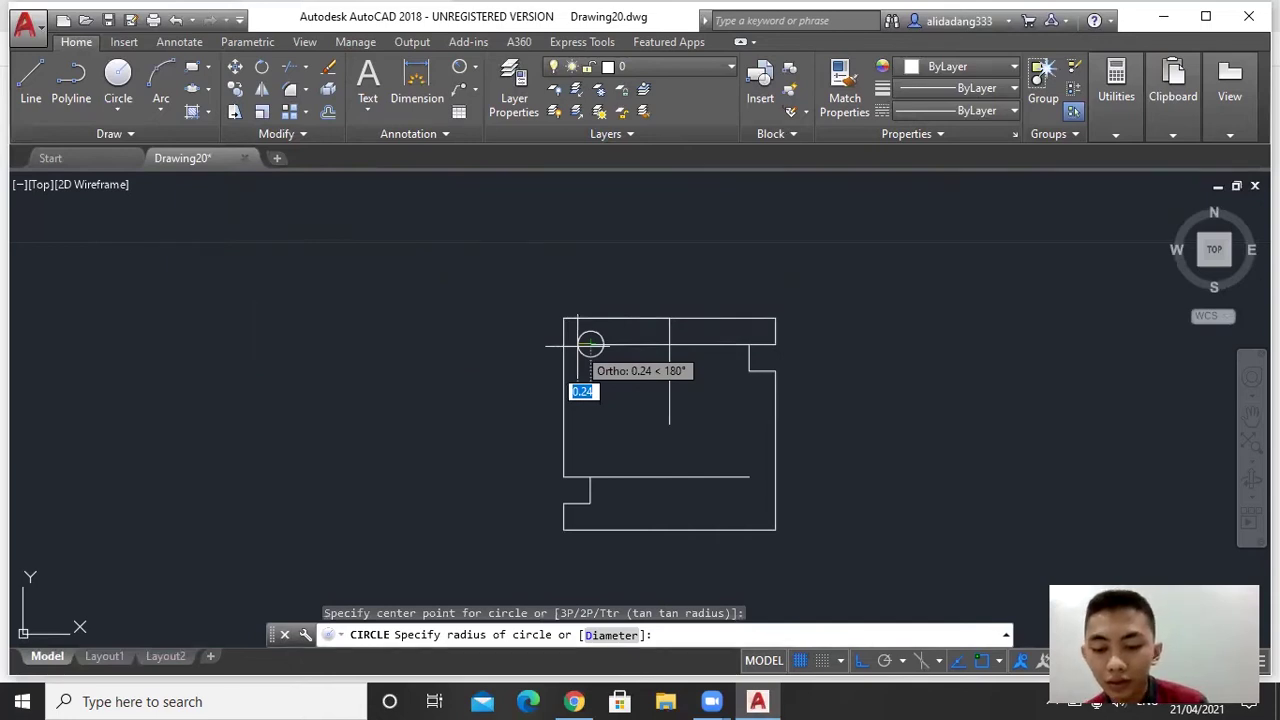
text(0.25)
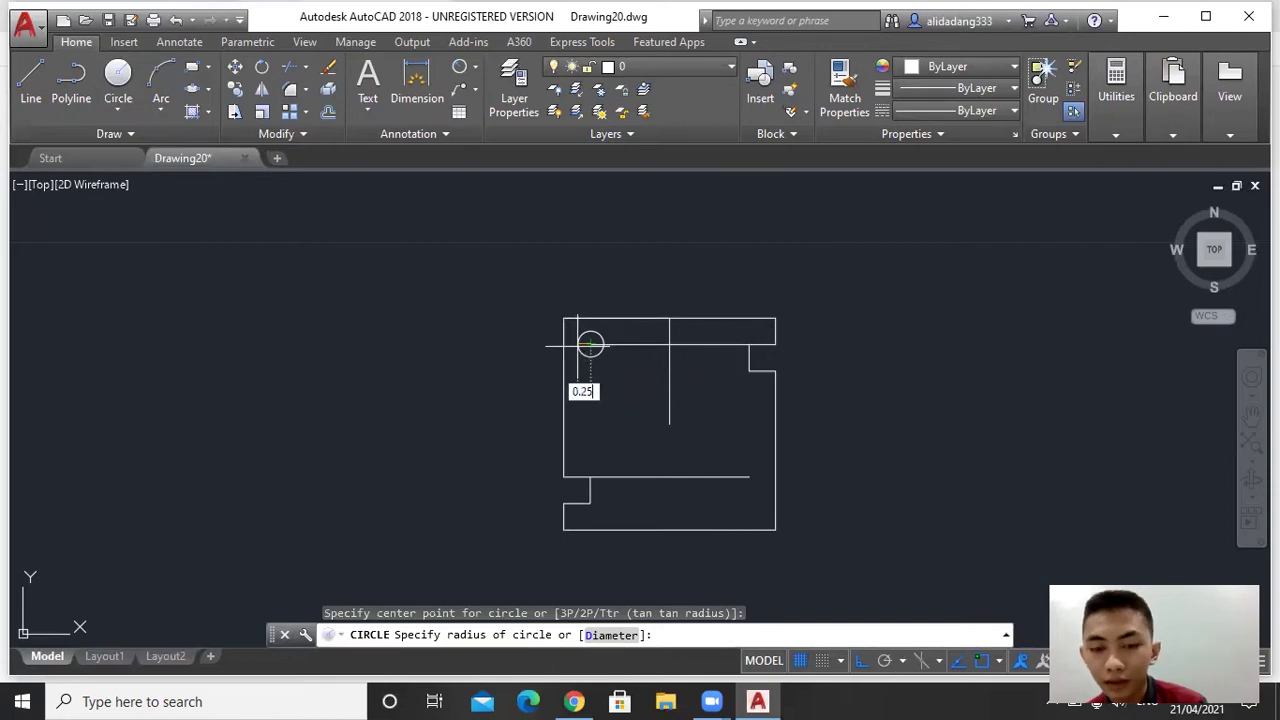
key(Return)
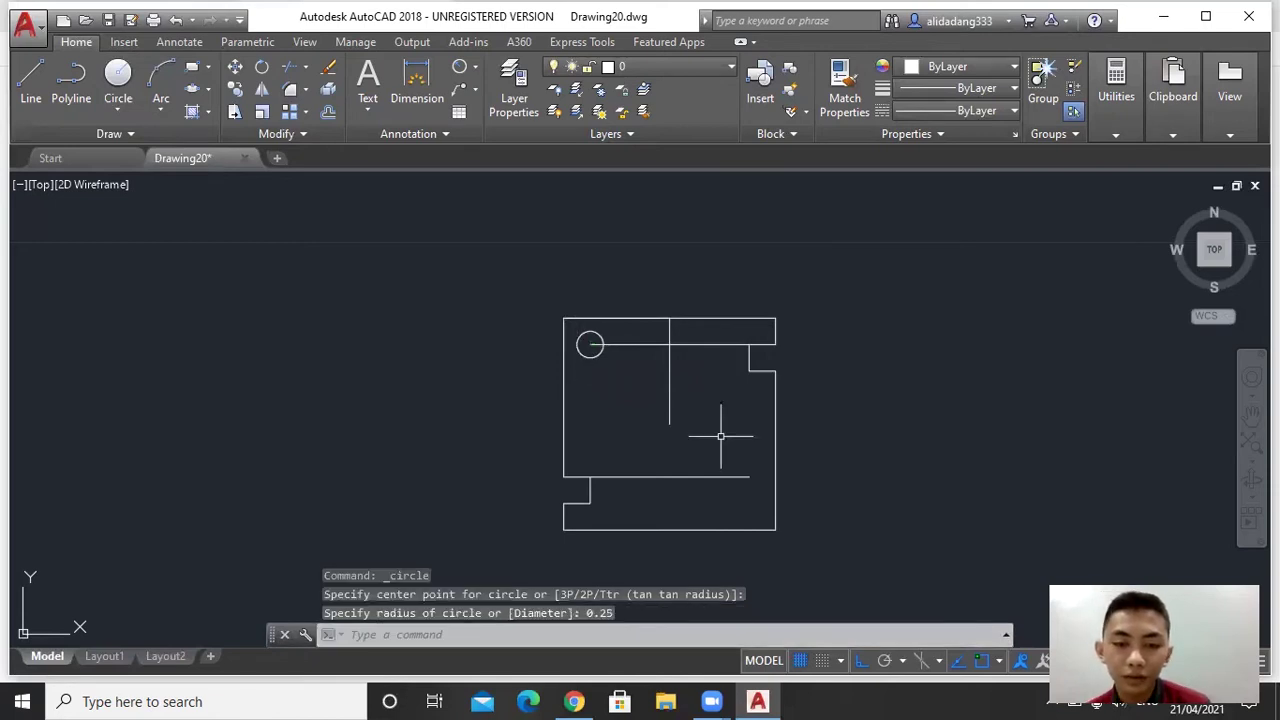